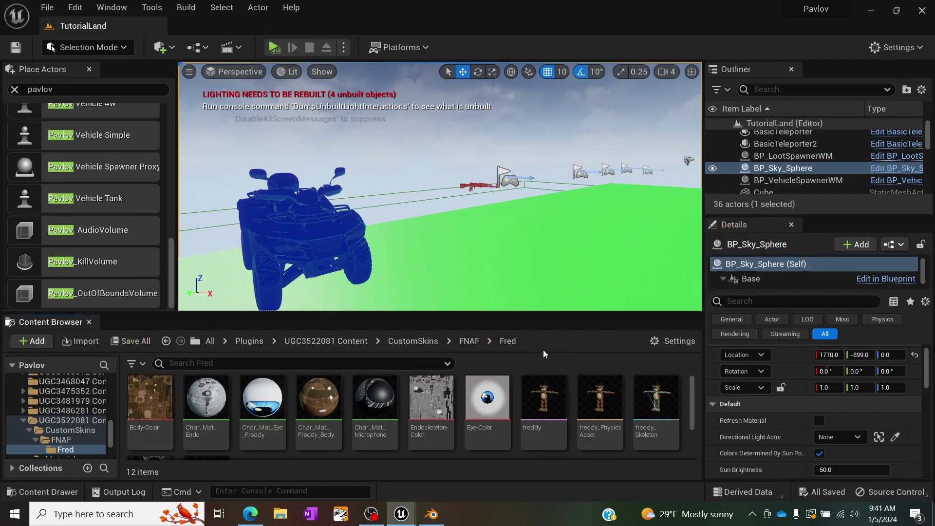
Step: Browse CustomSkins > FNAF > Fred and select the Body-Color texture and freddy skeletal mesh
mouse_move(538, 412)
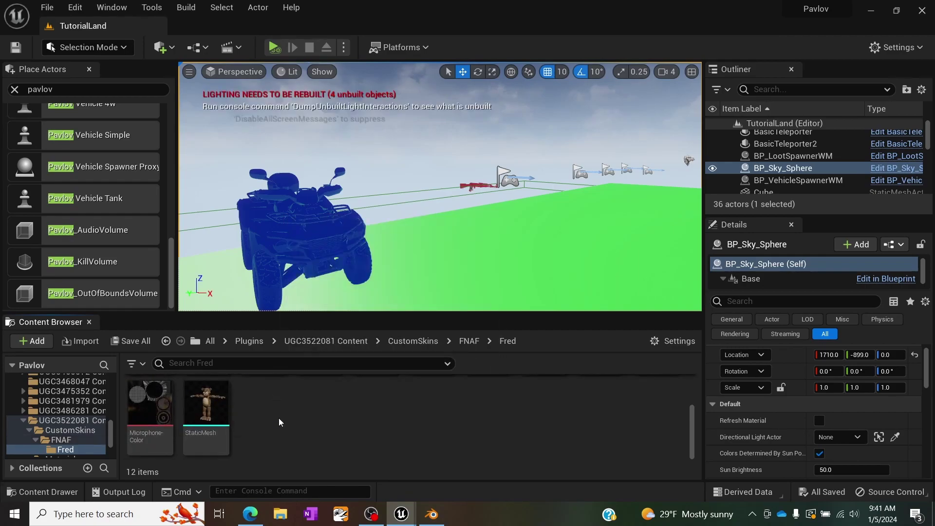
click(425, 342)
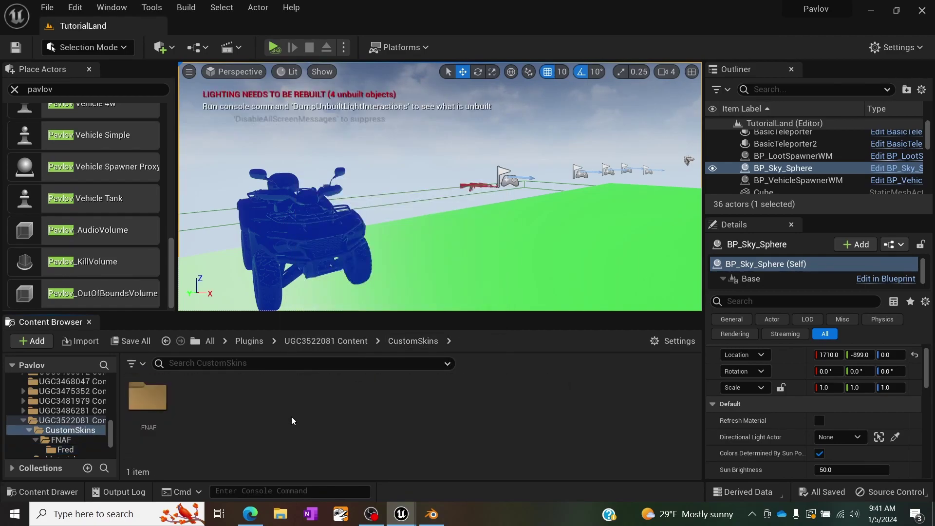
double_click(148, 400)
double_click(149, 409)
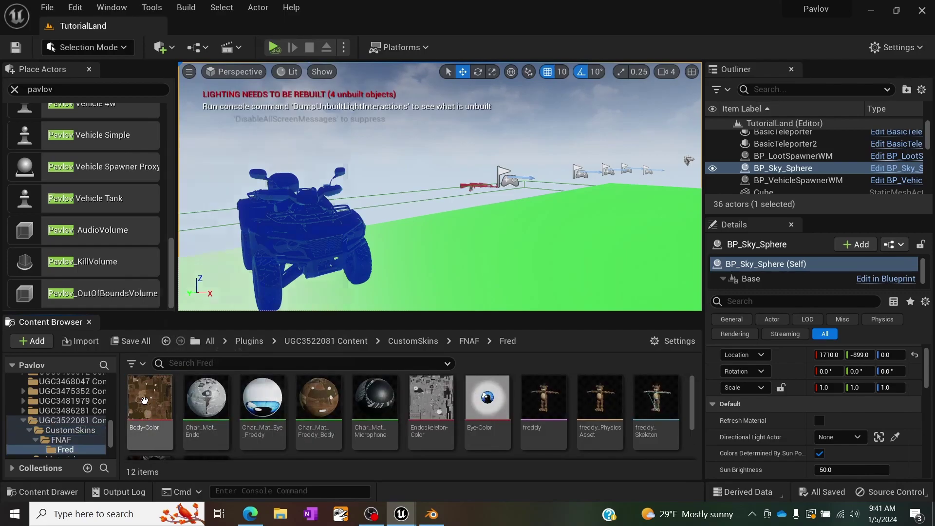
click(150, 414)
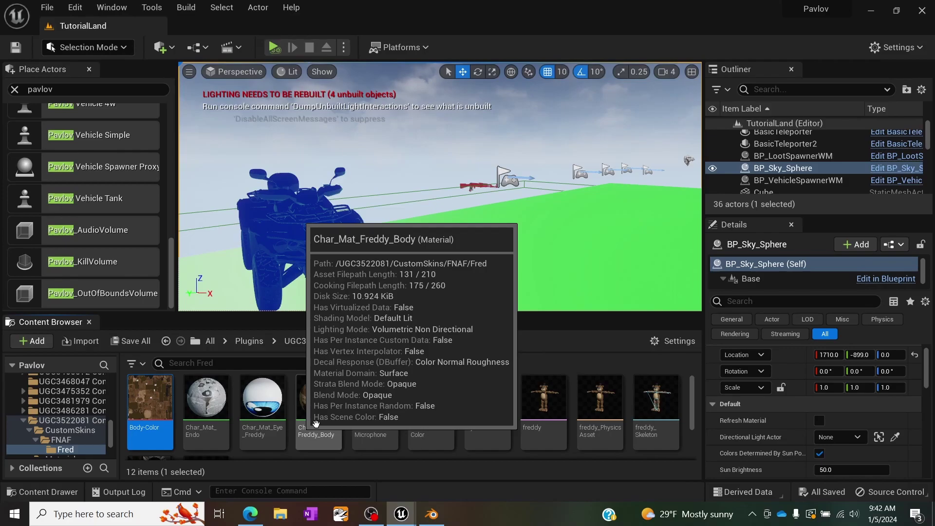
click(544, 404)
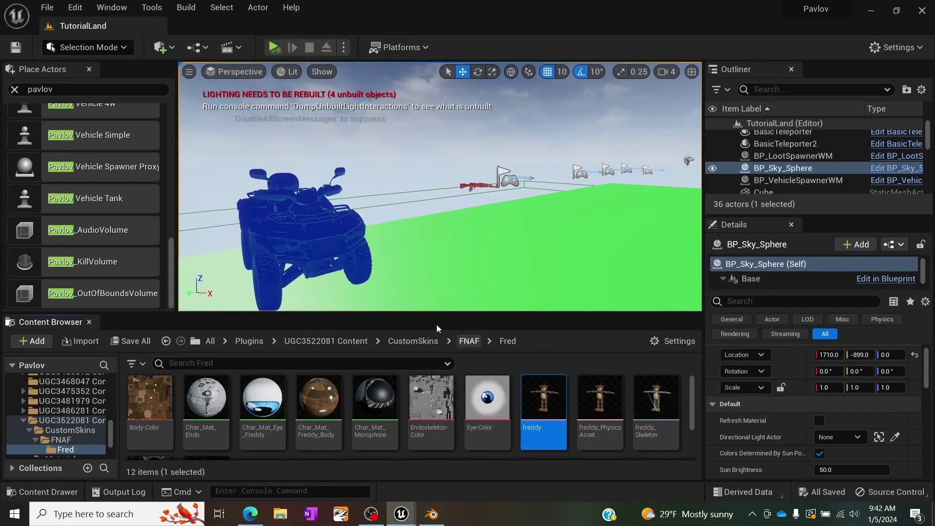
Step: Open CustomMapTools Content > Mannequin > Character > Mesh to list SK_Mannequin's assets
click(246, 340)
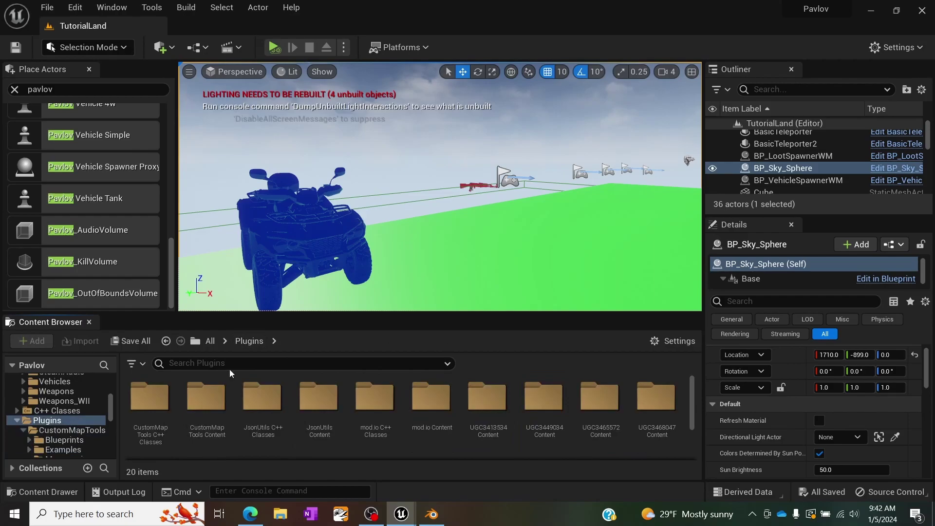
double_click(217, 397)
double_click(252, 403)
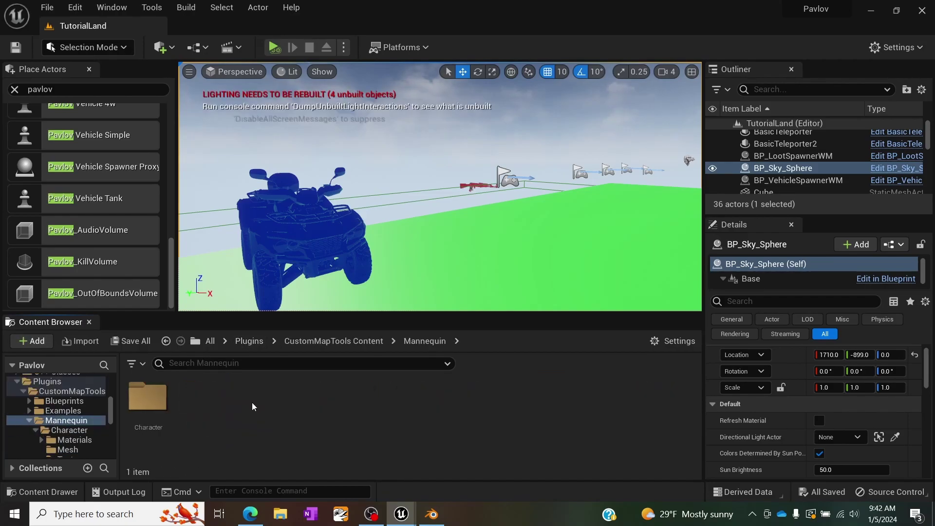
double_click(150, 403)
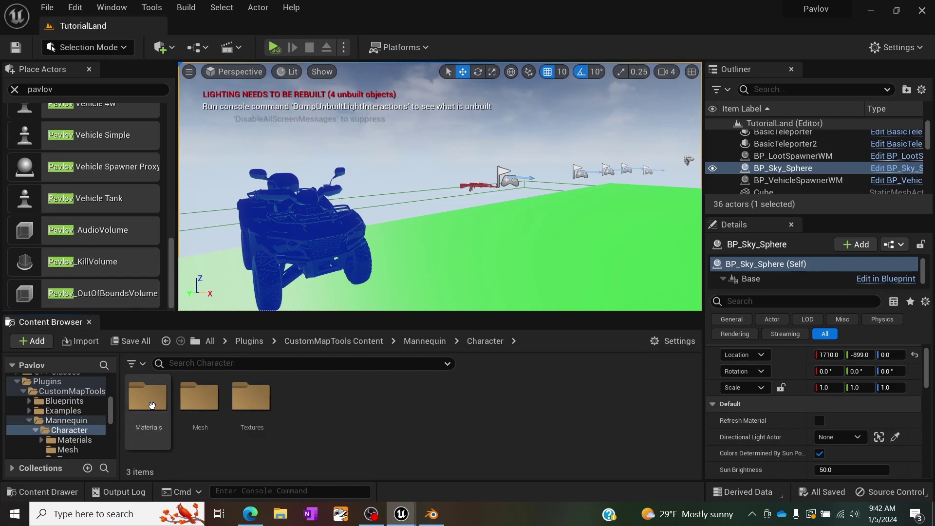
double_click(200, 411)
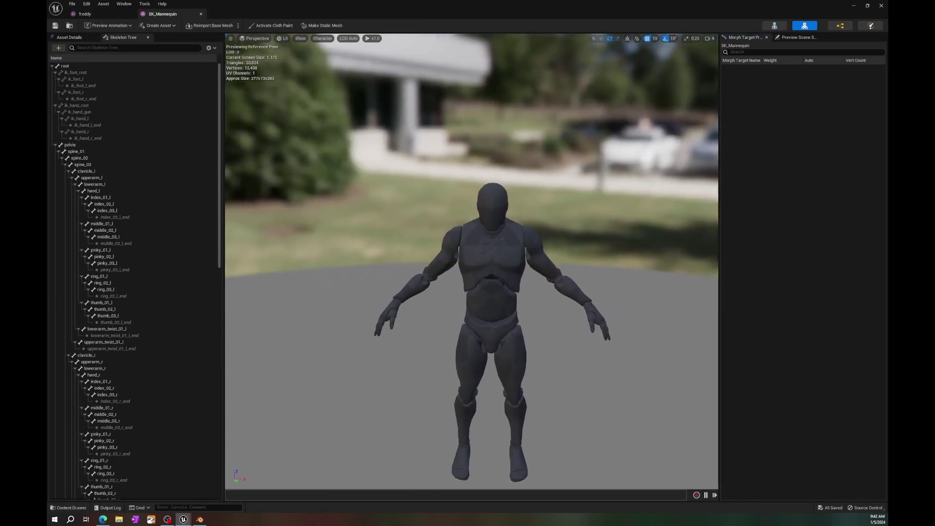
scroll(471, 260, up, 5)
scroll(471, 261, down, 3)
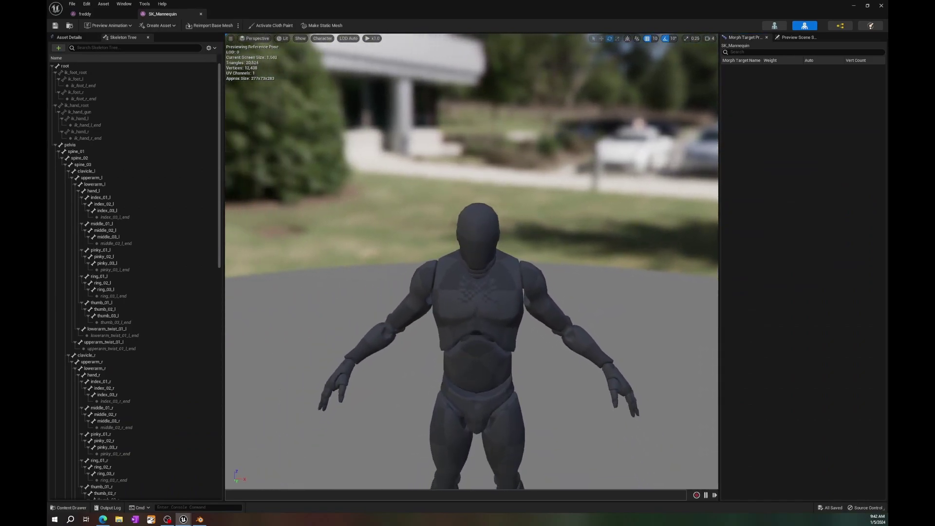
scroll(150, 298, down, 3)
scroll(150, 299, down, 7)
Step: Start migrating the Mannequin Character folder, check SK_Mannequin in the list, then cancel
scroll(150, 299, down, 3)
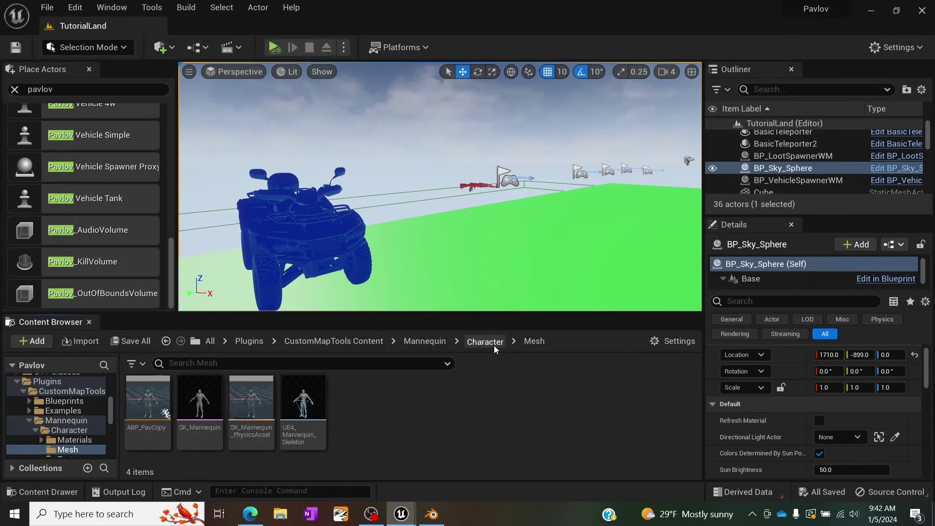
click(487, 342)
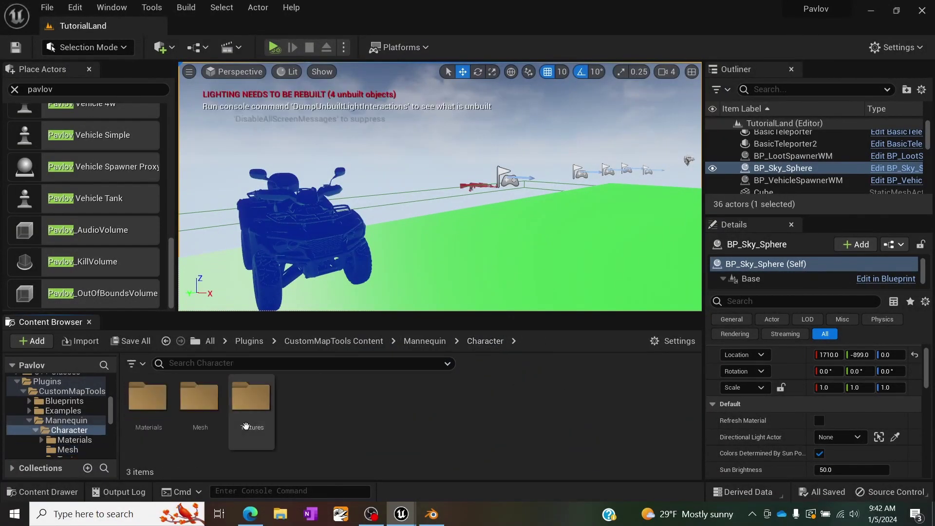
right_click(197, 412)
click(66, 420)
right_click(154, 407)
click(226, 298)
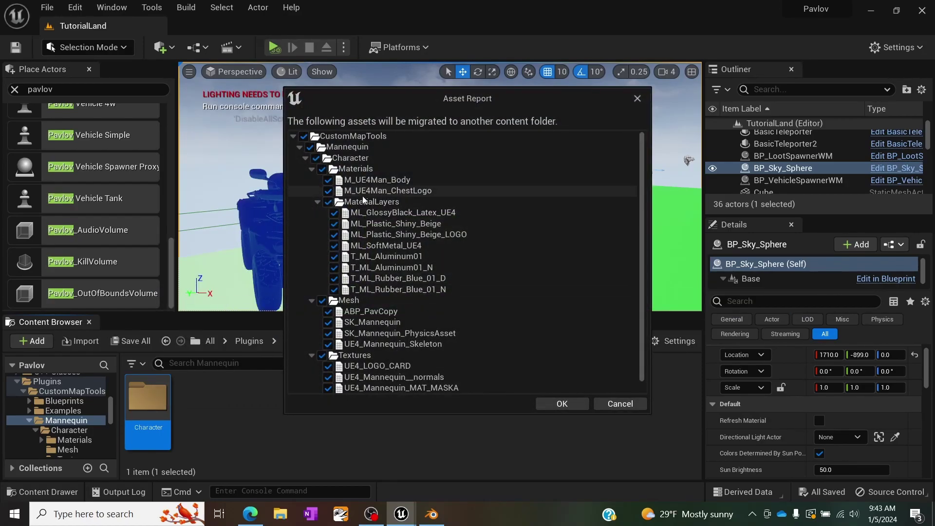
scroll(376, 315, down, 1)
click(377, 314)
scroll(376, 312, up, 1)
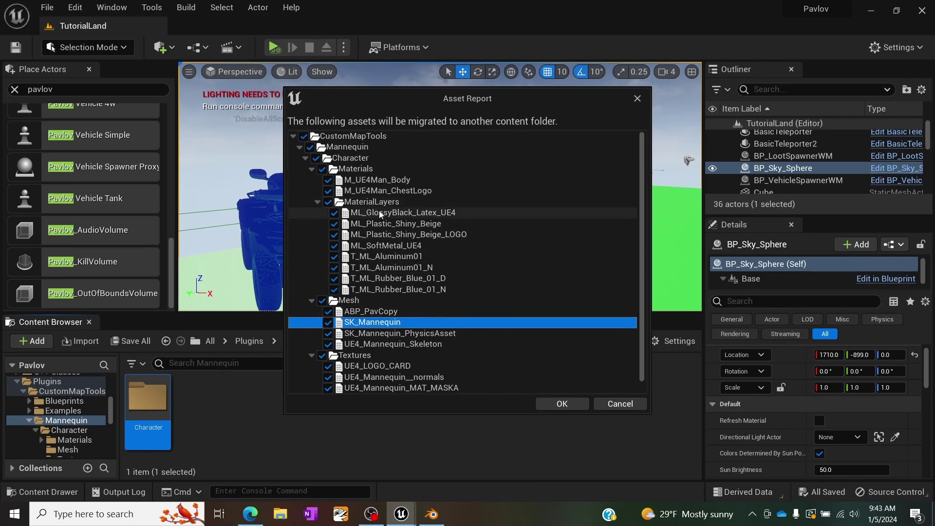
click(627, 409)
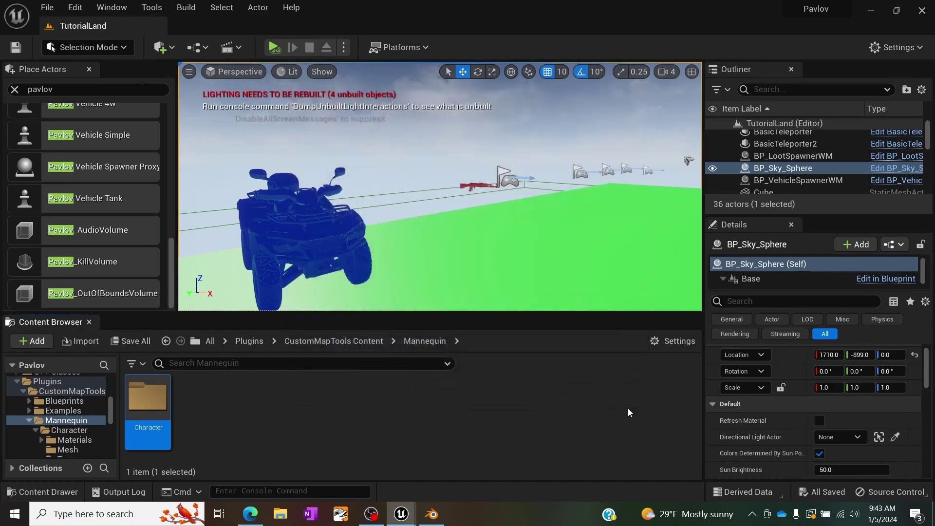
Step: Look inside the UGC3522081 Content folder's CustomSkins folder
click(247, 341)
scroll(464, 407, down, 2)
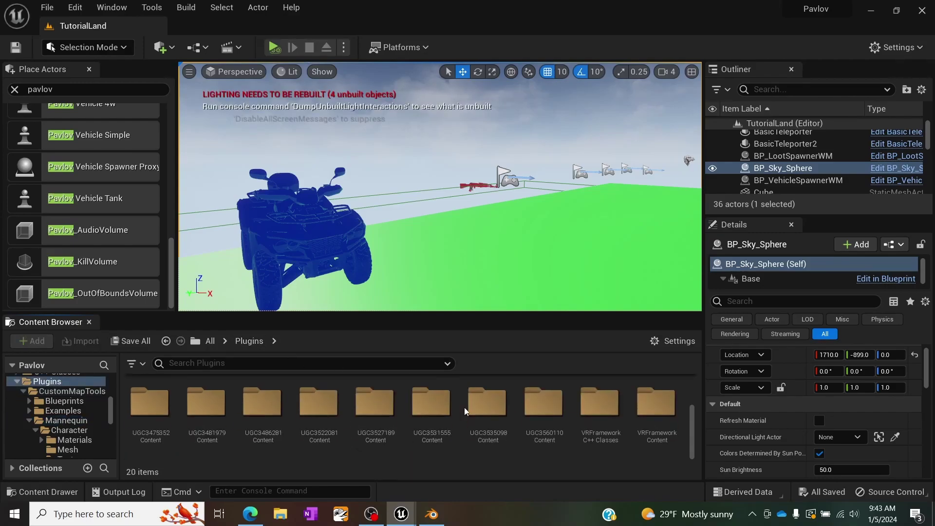
double_click(314, 400)
scroll(369, 414, up, 2)
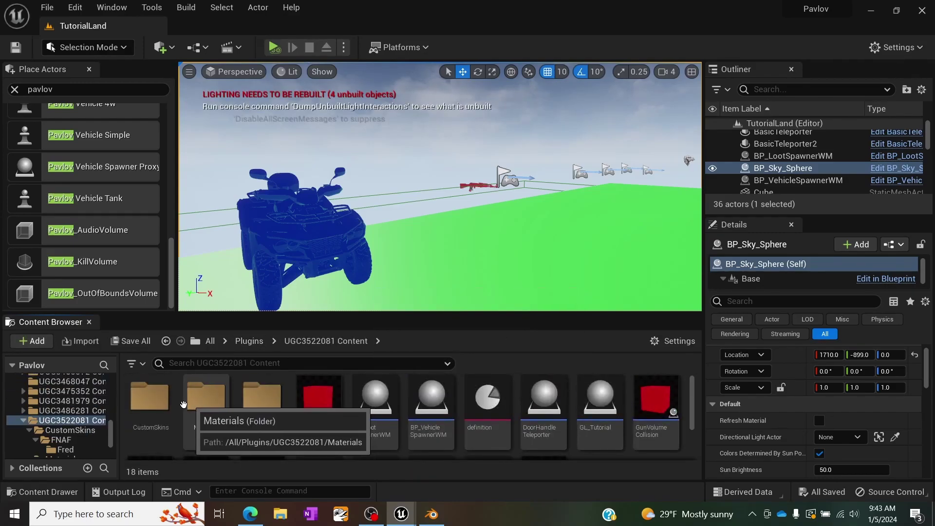
double_click(141, 400)
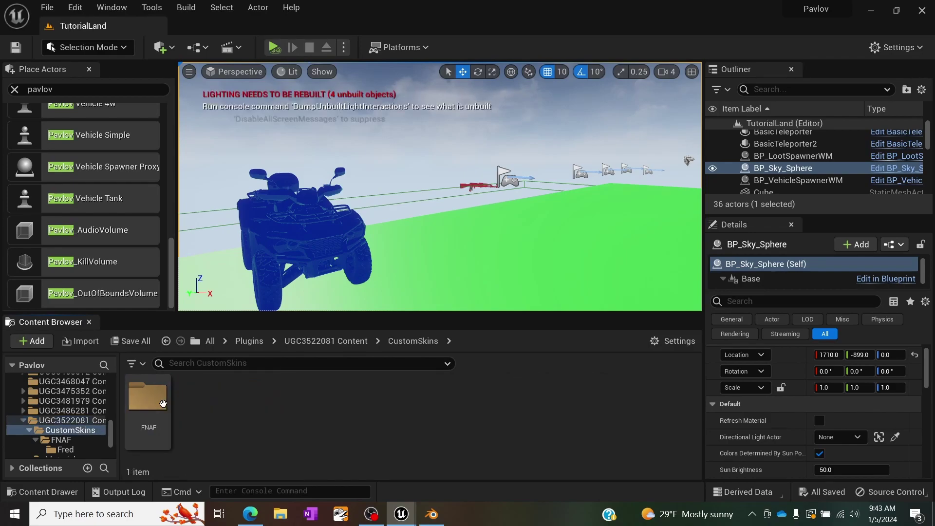
Step: Return to CustomMapTools Content > Mannequin and begin migrating the Character folder again
click(247, 341)
double_click(201, 400)
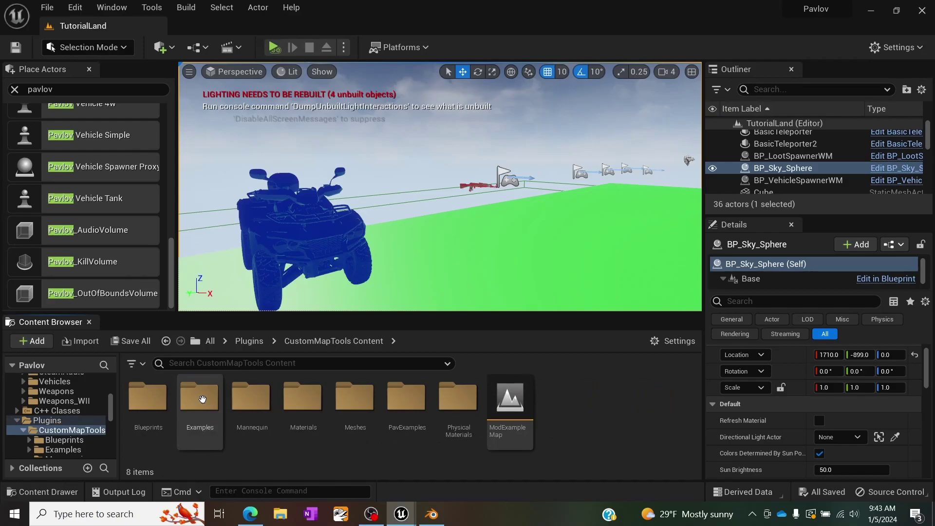
double_click(252, 397)
click(150, 396)
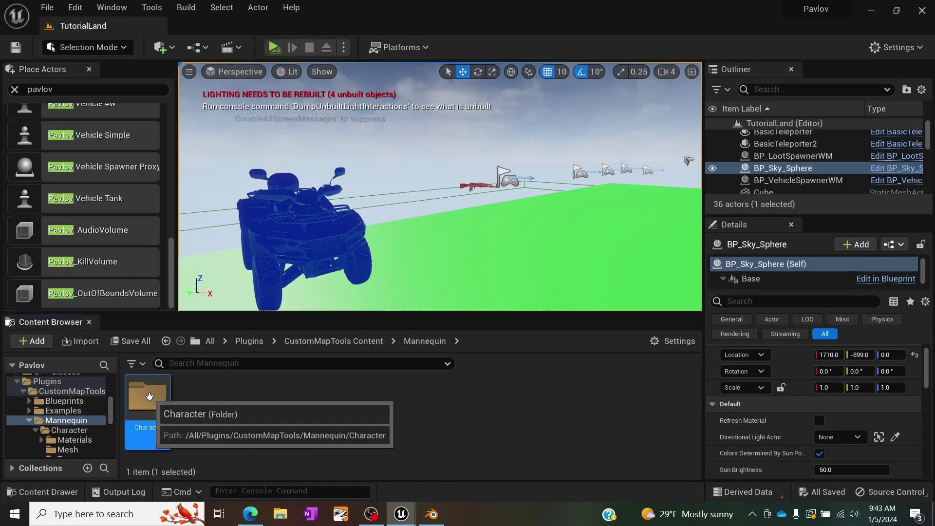
right_click(150, 396)
click(221, 291)
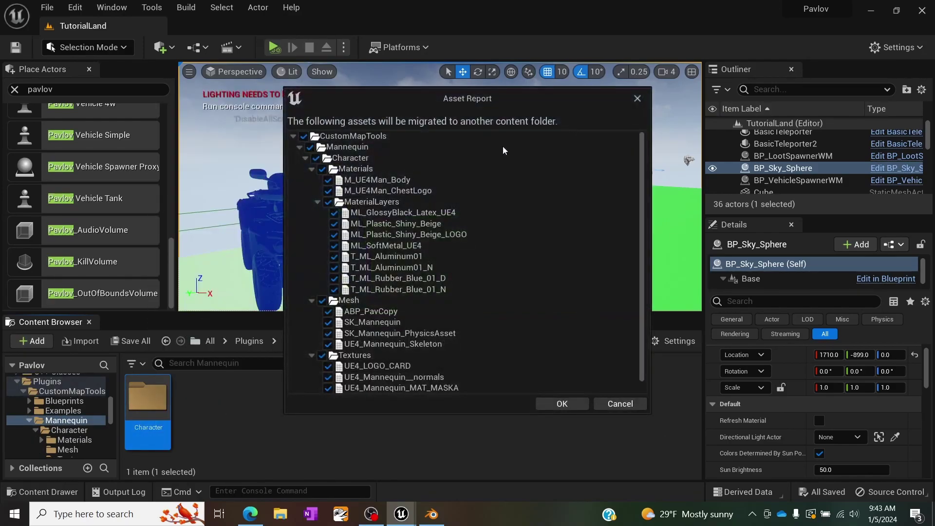
scroll(492, 258, down, 1)
scroll(378, 215, up, 1)
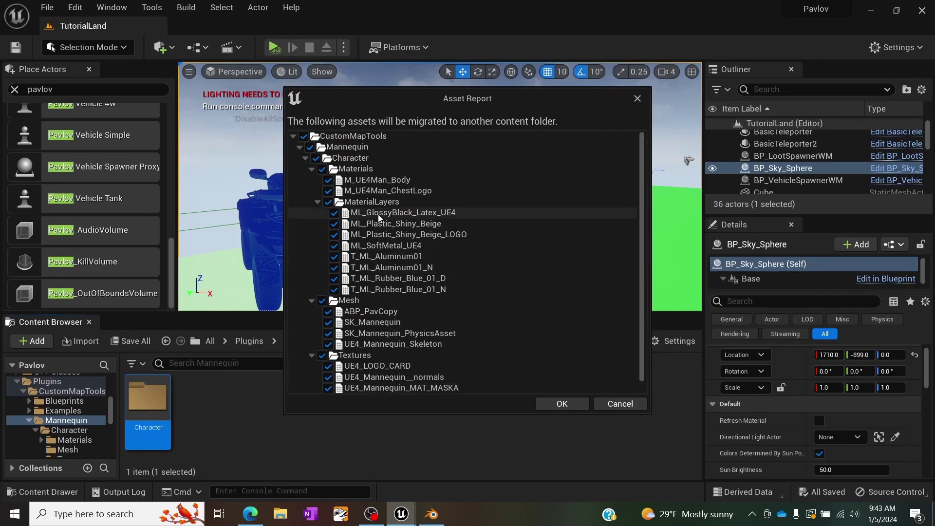
Step: Accept the migration asset list and set the destination to the UGC3522081 Content folder
click(579, 407)
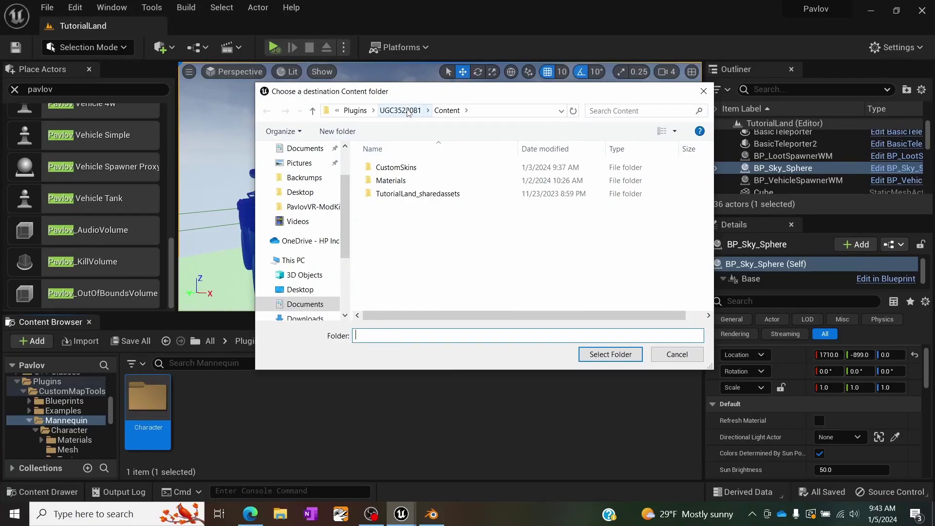
double_click(404, 168)
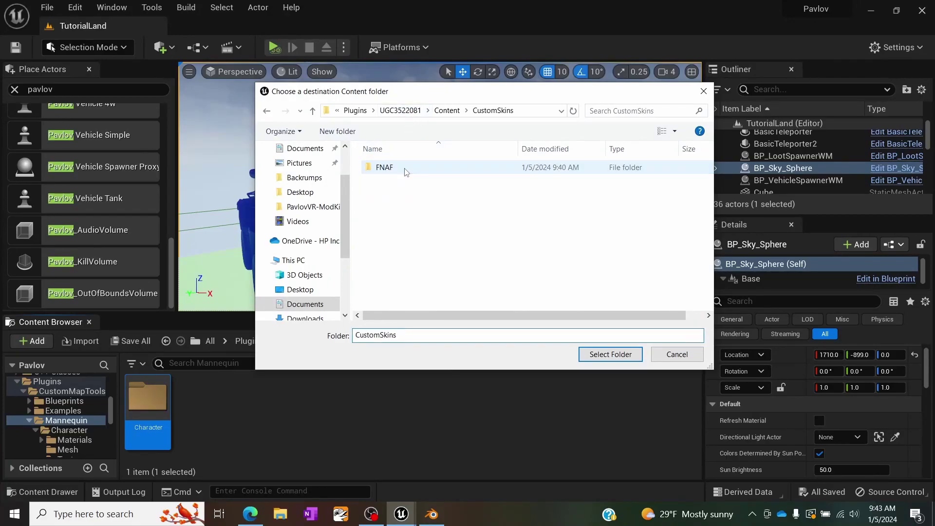
click(447, 110)
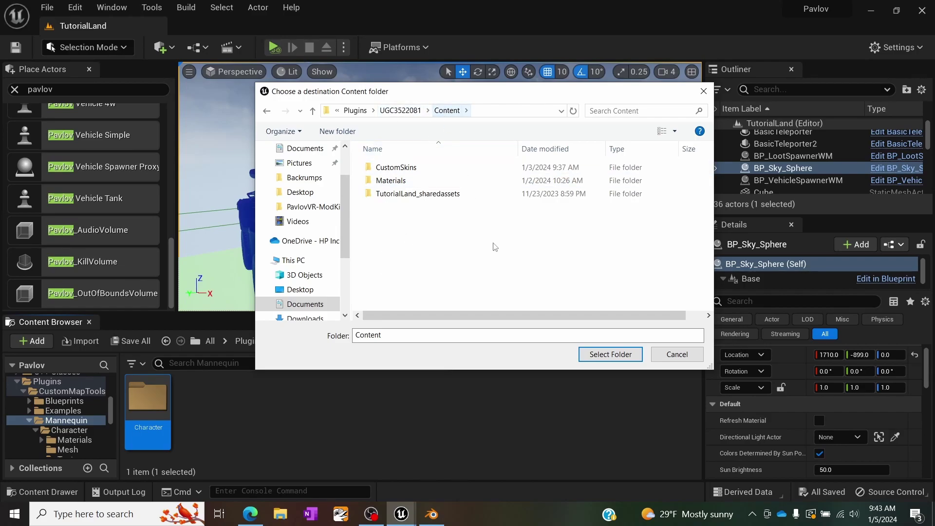
double_click(396, 168)
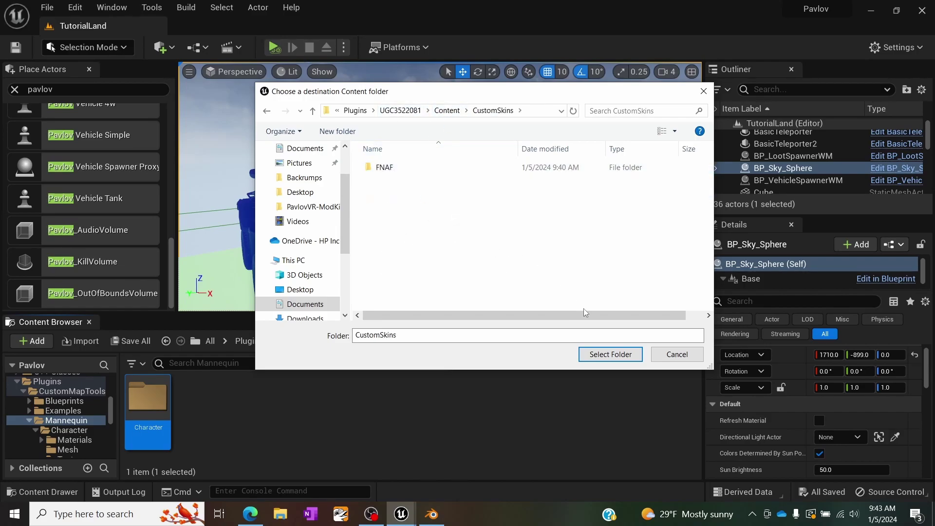
click(599, 358)
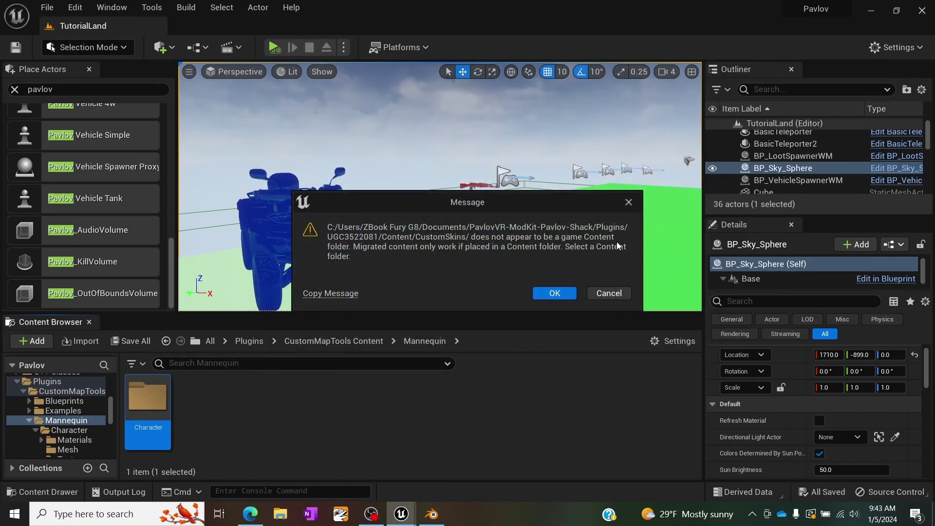
click(564, 293)
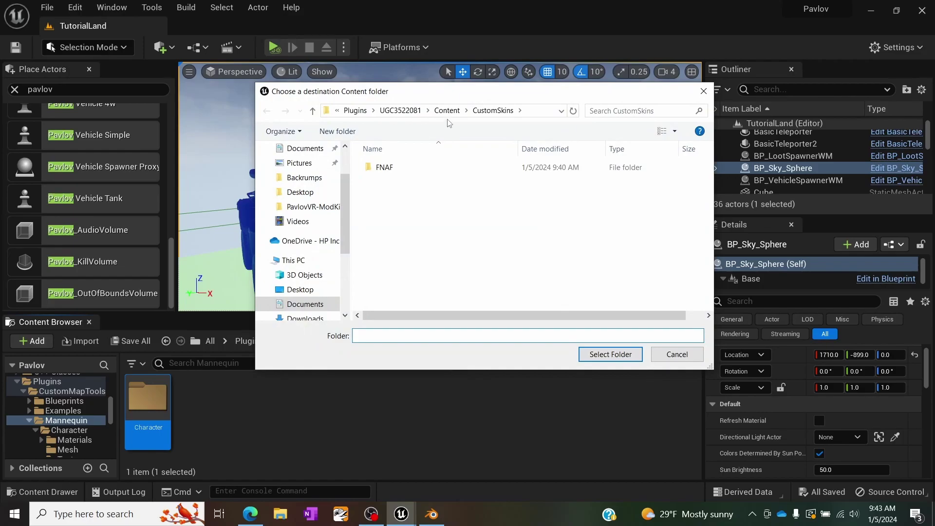
click(447, 111)
click(600, 351)
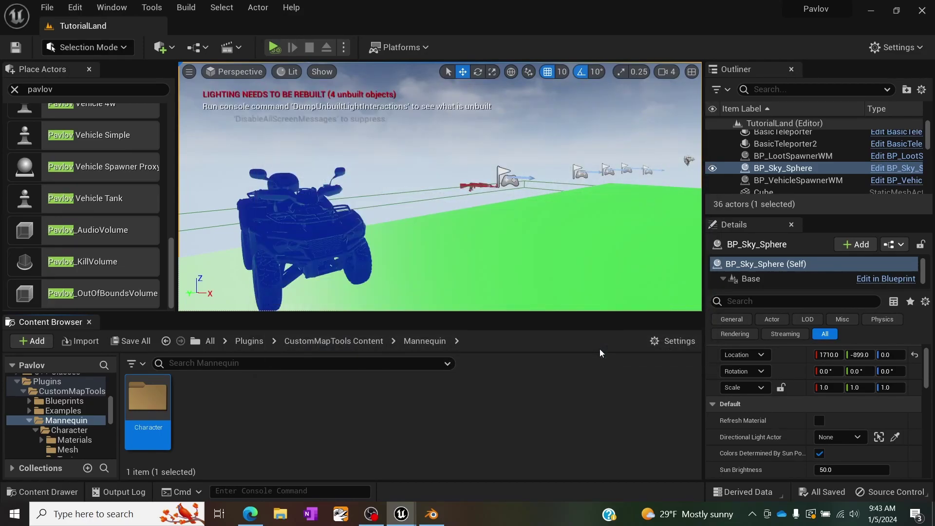
Step: Inspect the migrated Mannequin/Character folder in the UGC3522081 mod content
click(255, 343)
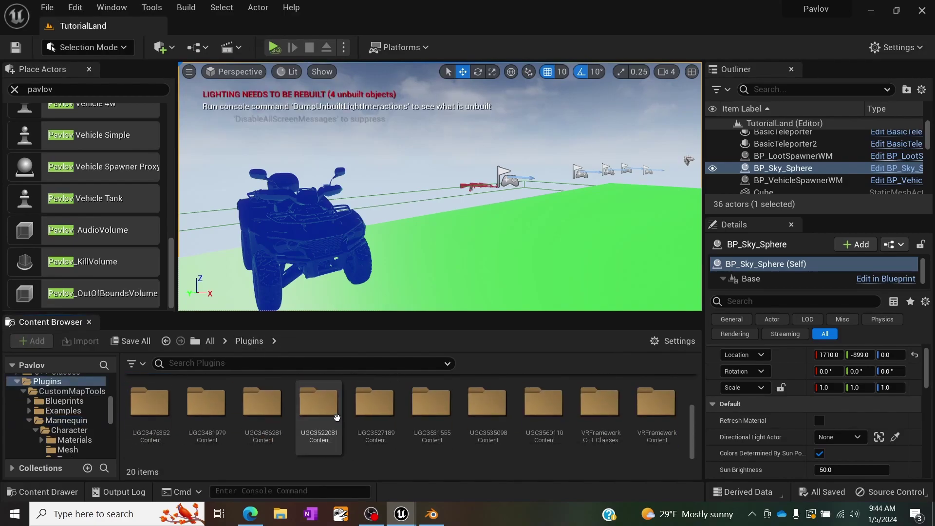
double_click(336, 417)
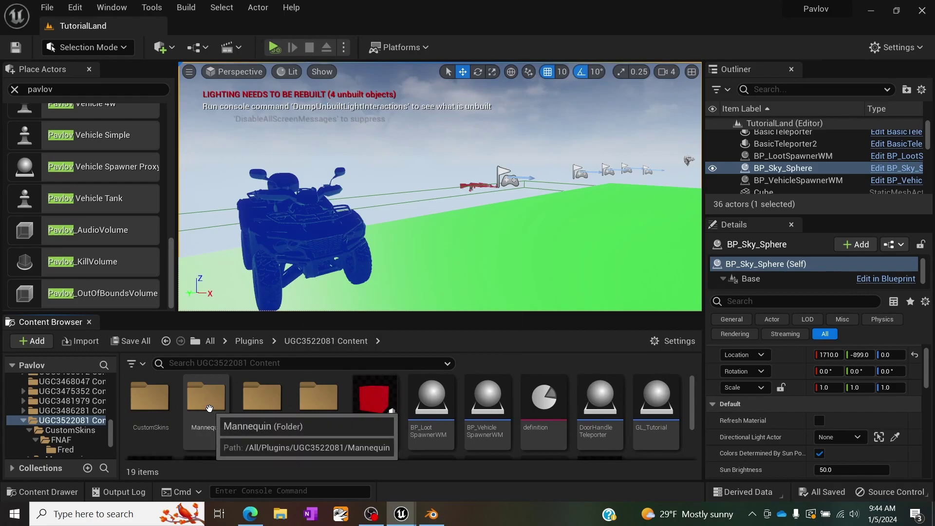
double_click(209, 409)
double_click(148, 397)
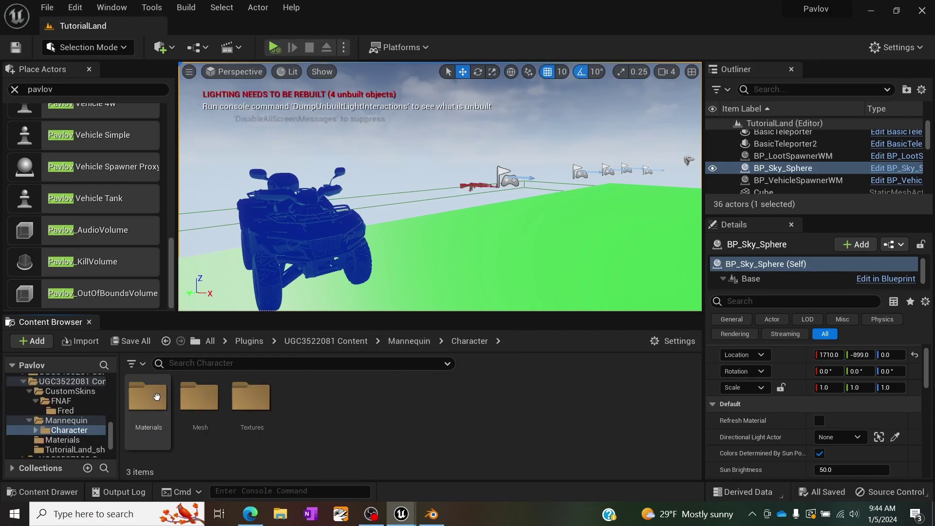
click(410, 341)
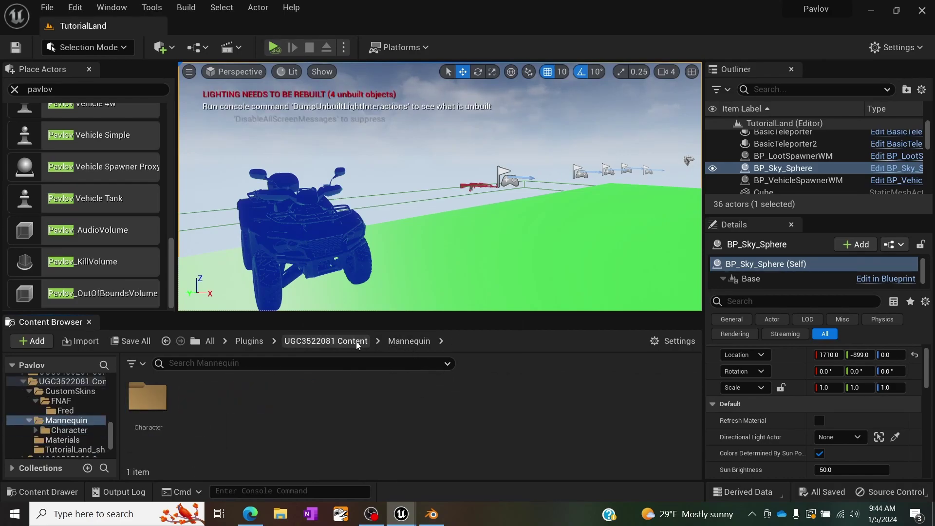
click(326, 341)
Step: Move the Mannequin folder into CustomSkins and open CustomSkins
drag(205, 398, 140, 405)
click(176, 433)
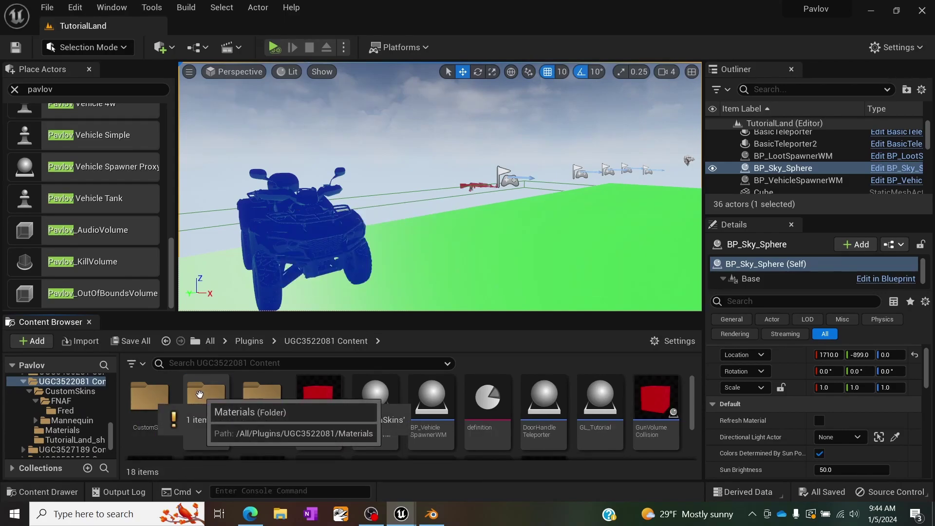
click(146, 393)
double_click(146, 394)
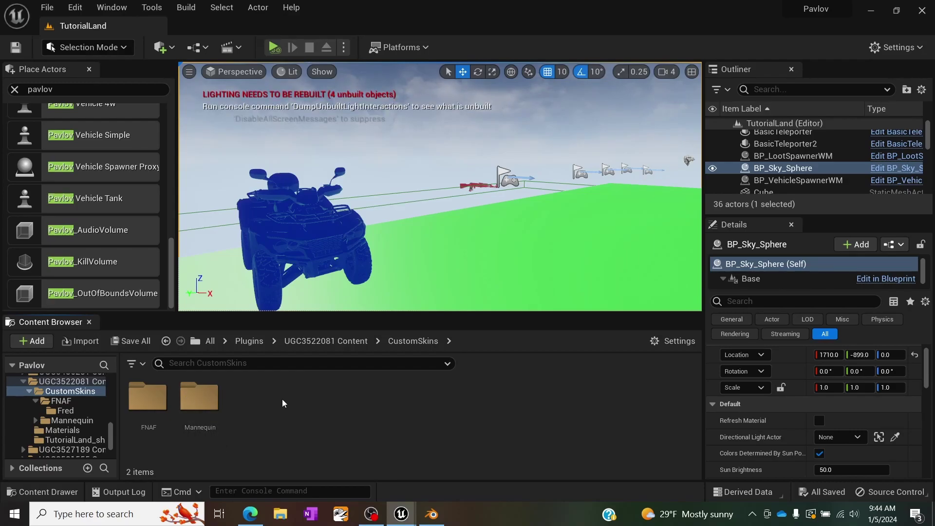
Step: Create a new Data Table asset using the PlayerSkin row structure
right_click(246, 401)
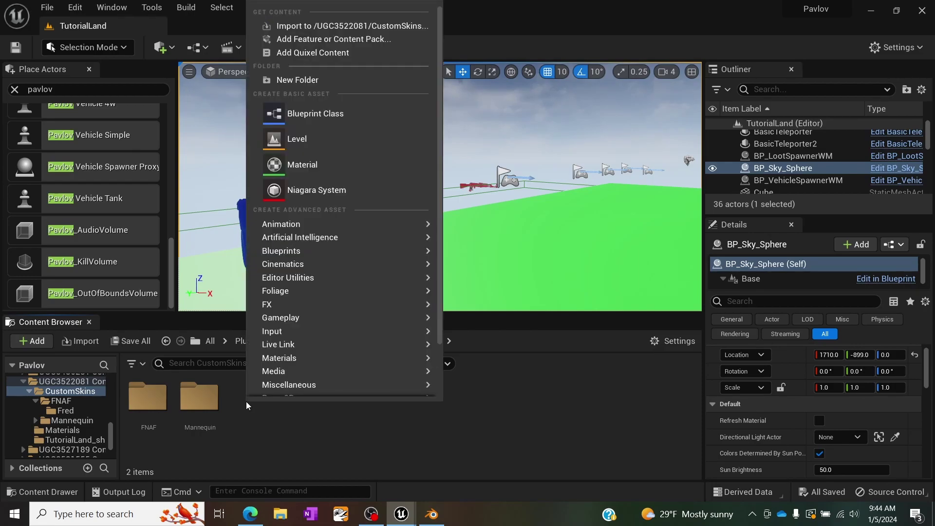
text(table)
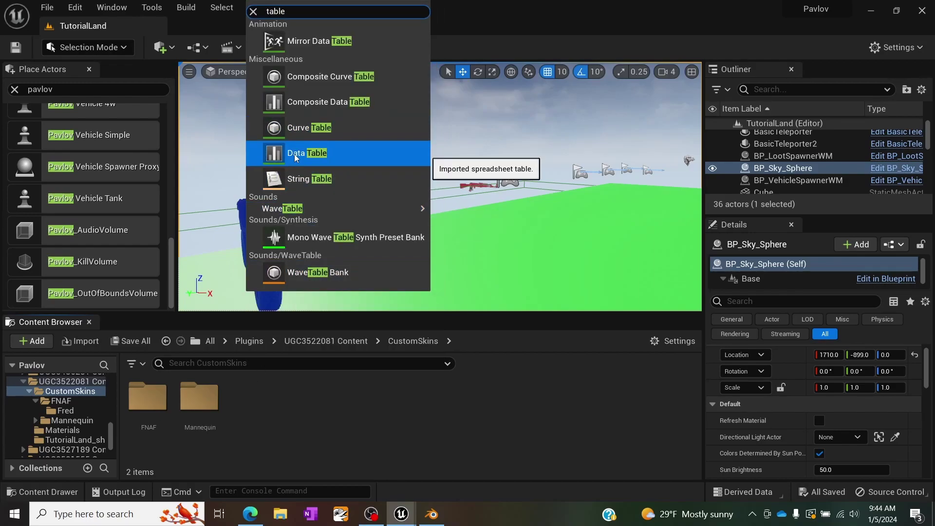
click(295, 155)
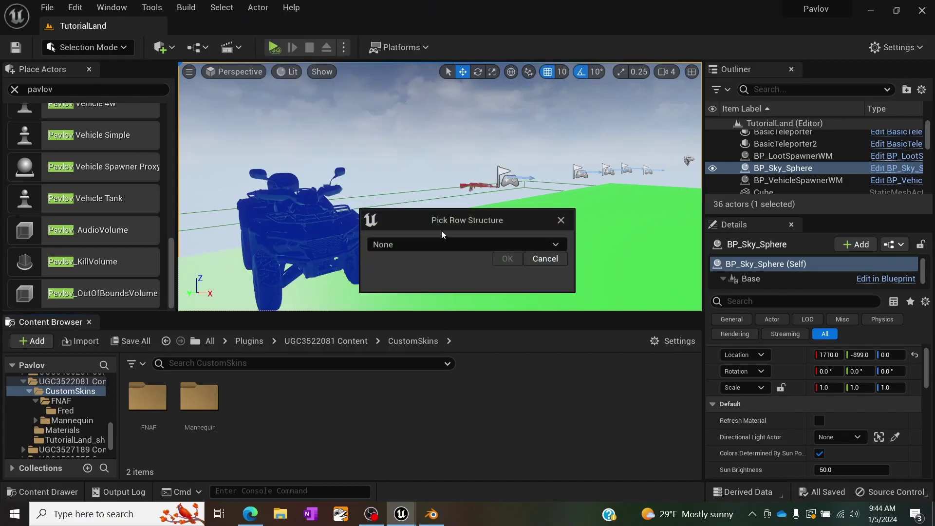
click(460, 251)
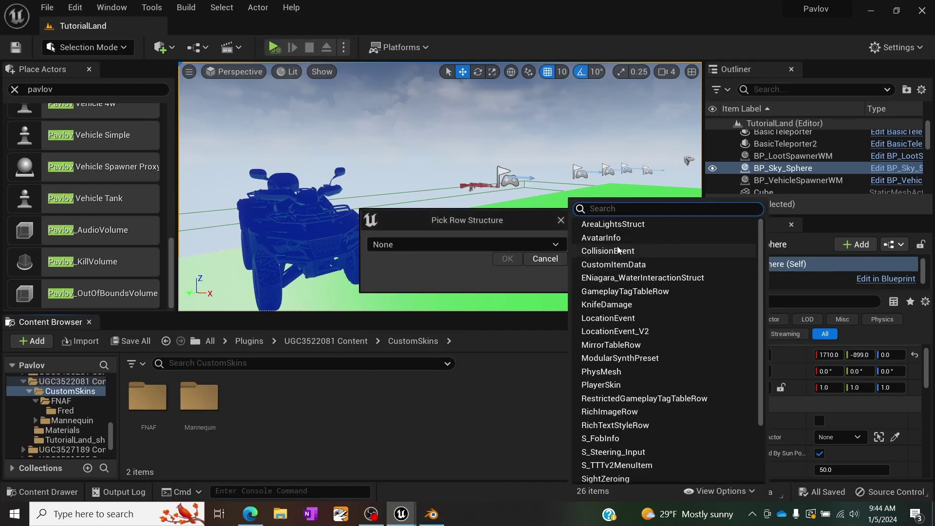
scroll(616, 363, down, 3)
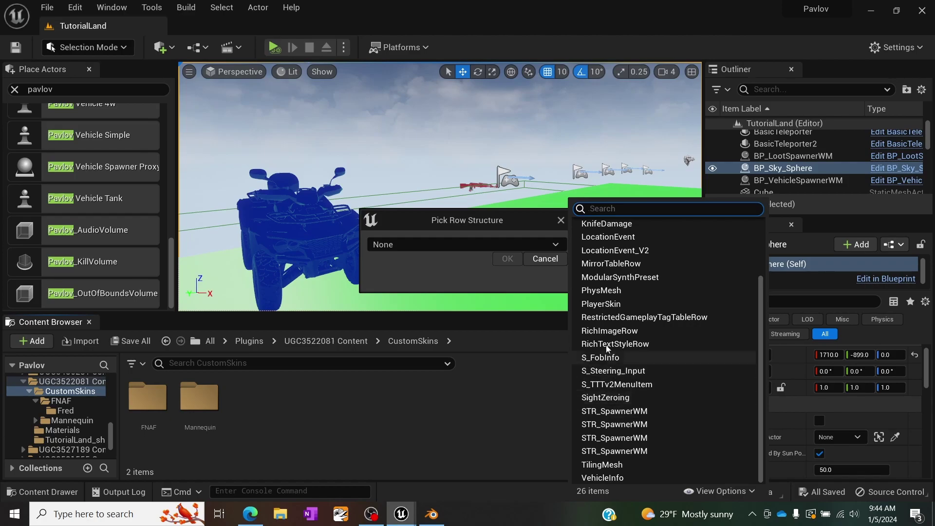
click(606, 308)
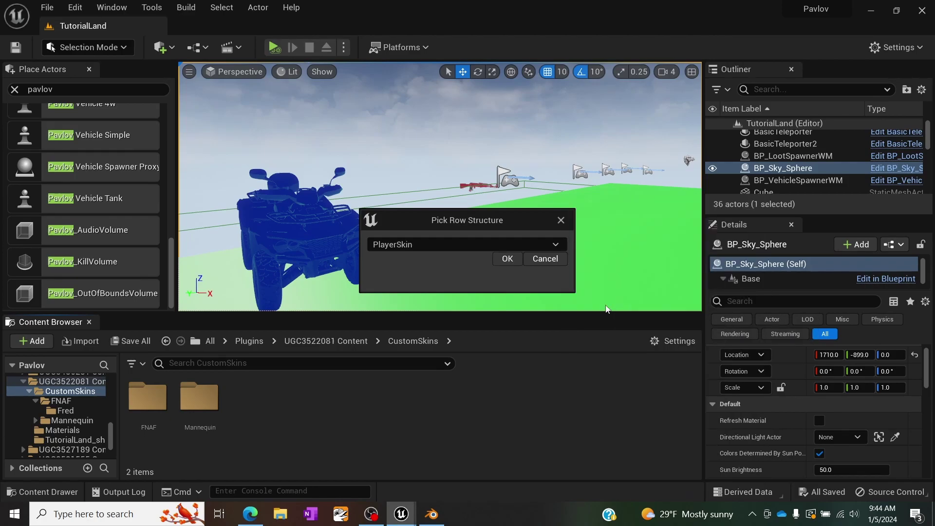
click(507, 259)
key(Return)
Step: Rename the new data table to TutorialSkinTable
right_click(265, 403)
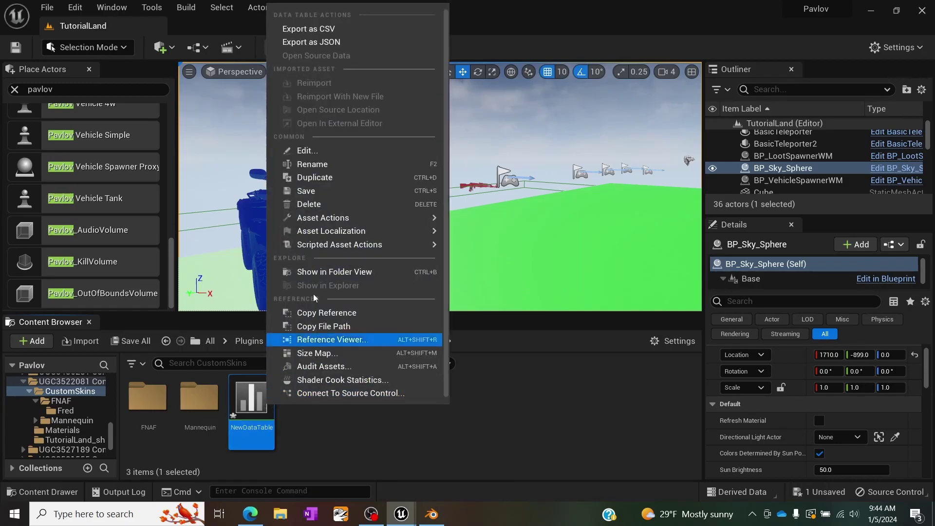
click(323, 164)
text(Tutoria)
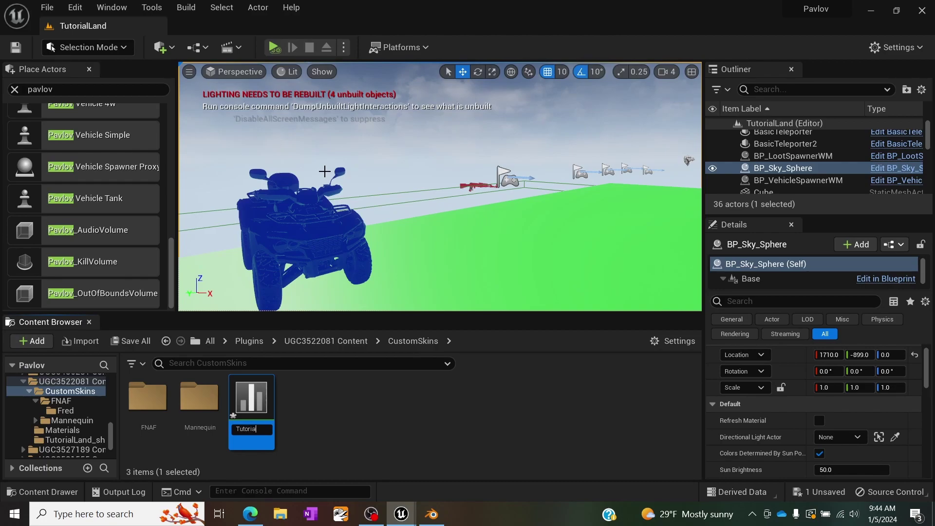
text(lSkinTable)
key(Return)
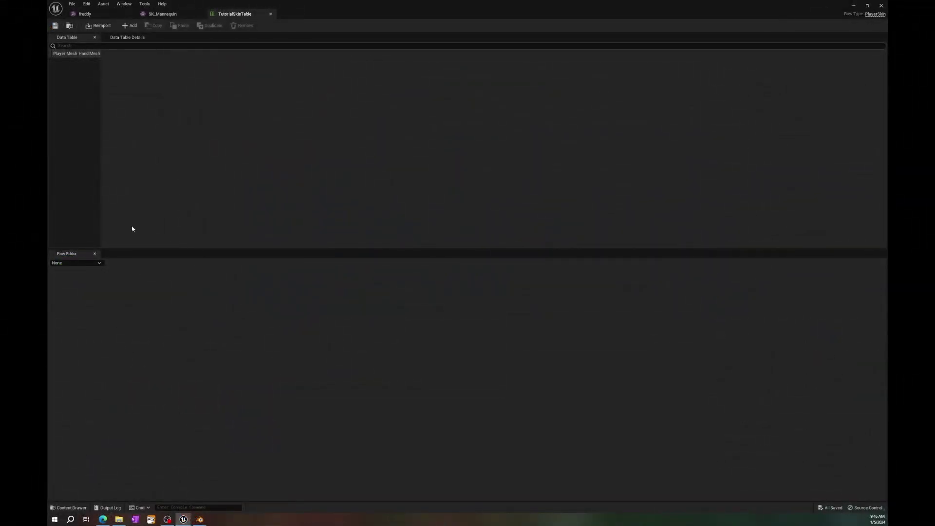
Step: Add a new row to the table and rename it from NewRow to ue4man
click(129, 26)
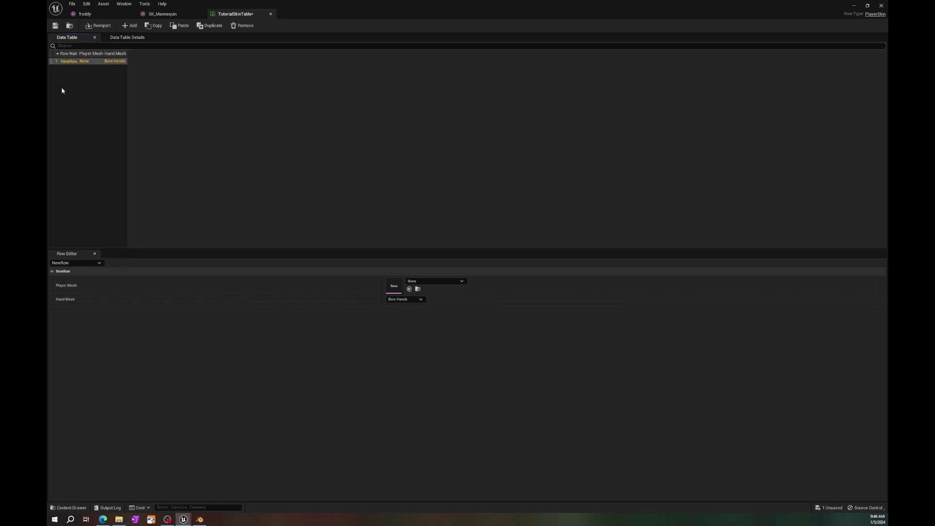
right_click(66, 64)
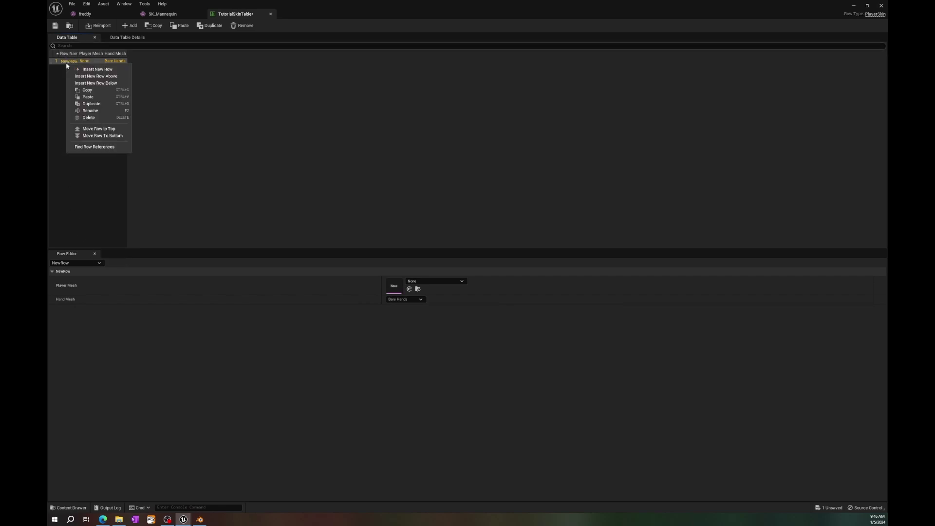
click(99, 110)
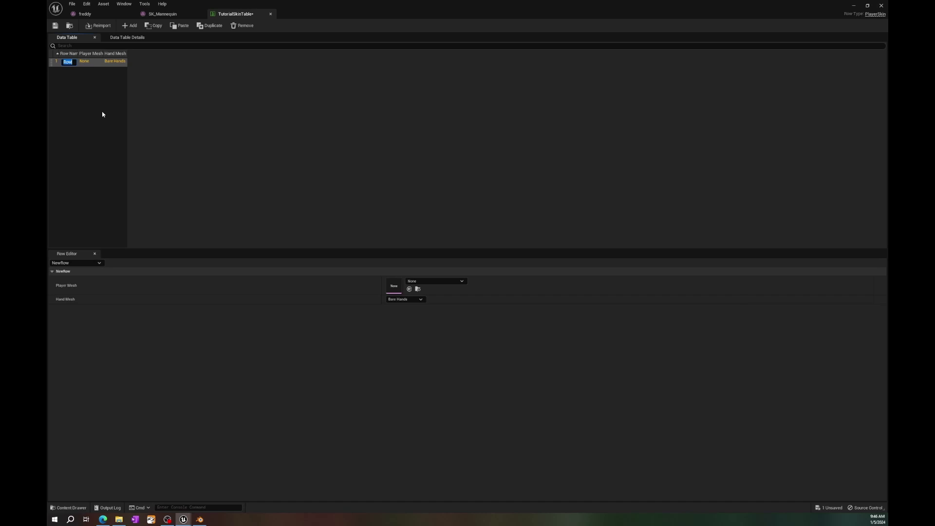
key(BackSpace)
text(ue4man)
key(Return)
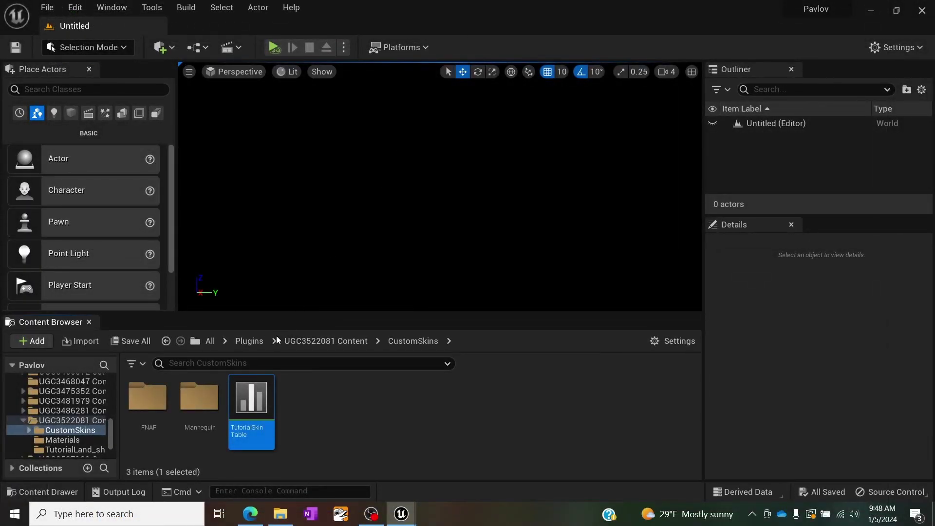
click(352, 412)
double_click(148, 397)
double_click(147, 396)
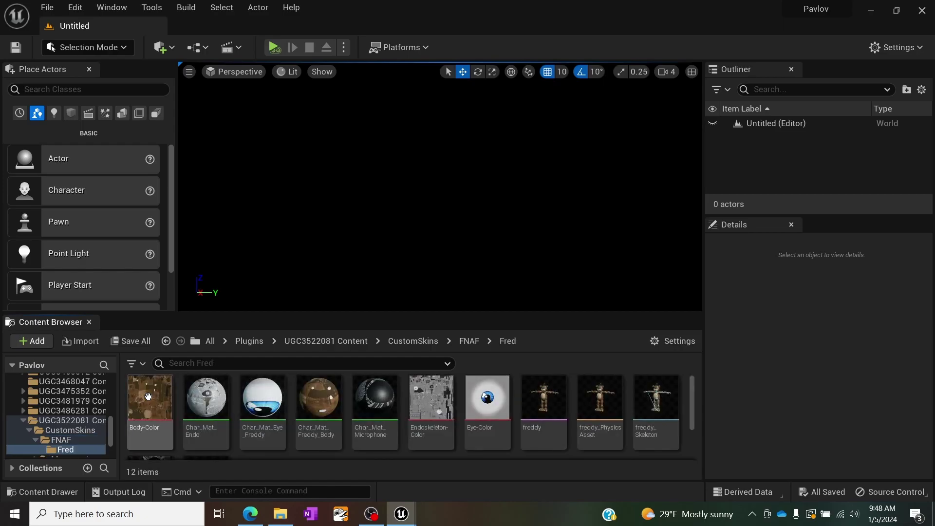
scroll(548, 397, down, 2)
click(201, 403)
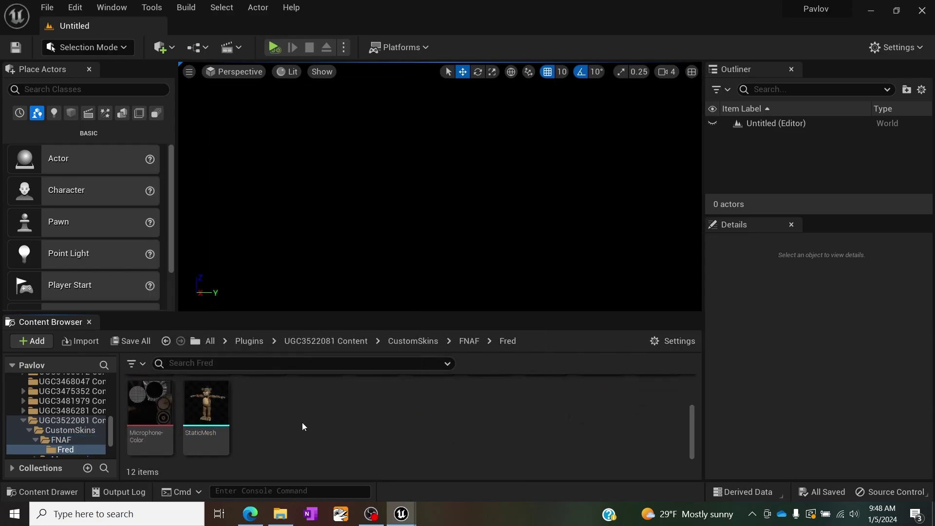
click(325, 408)
mouse_move(215, 410)
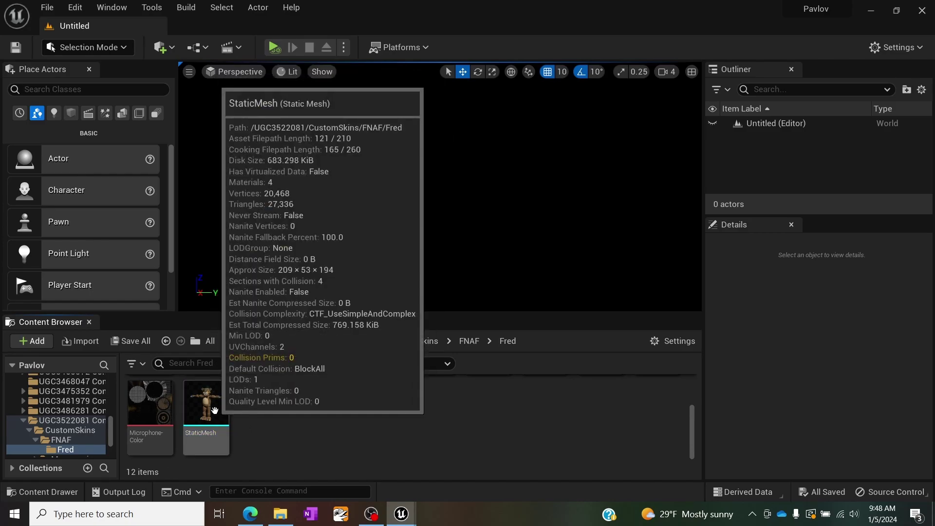
scroll(381, 413, up, 2)
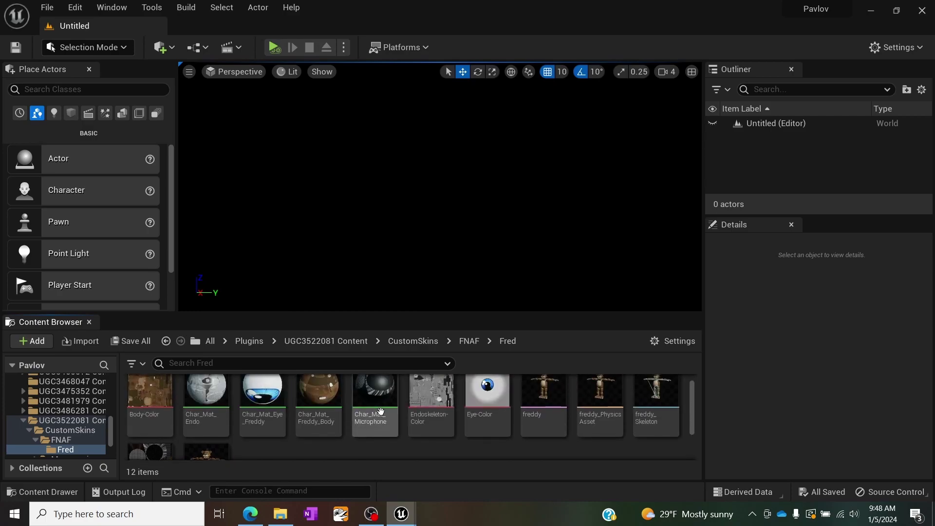
scroll(381, 412, up, 1)
mouse_move(548, 409)
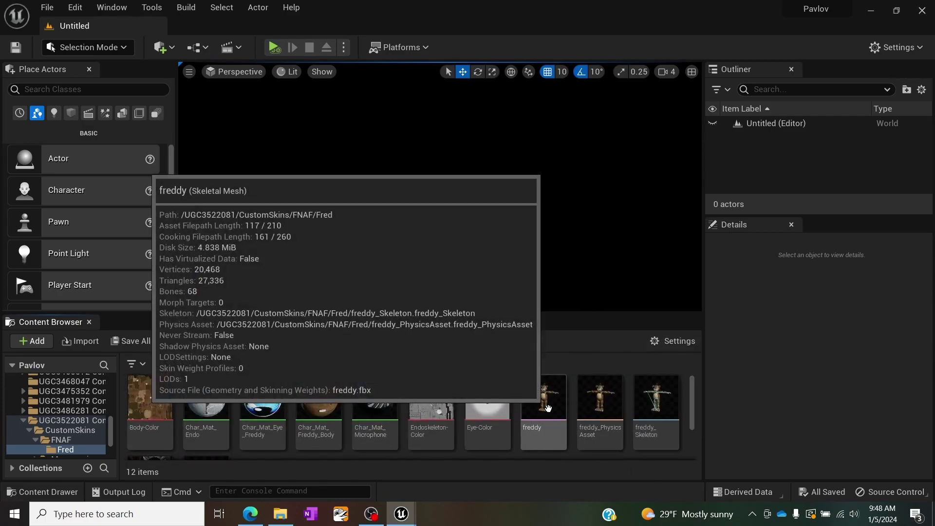
mouse_move(655, 406)
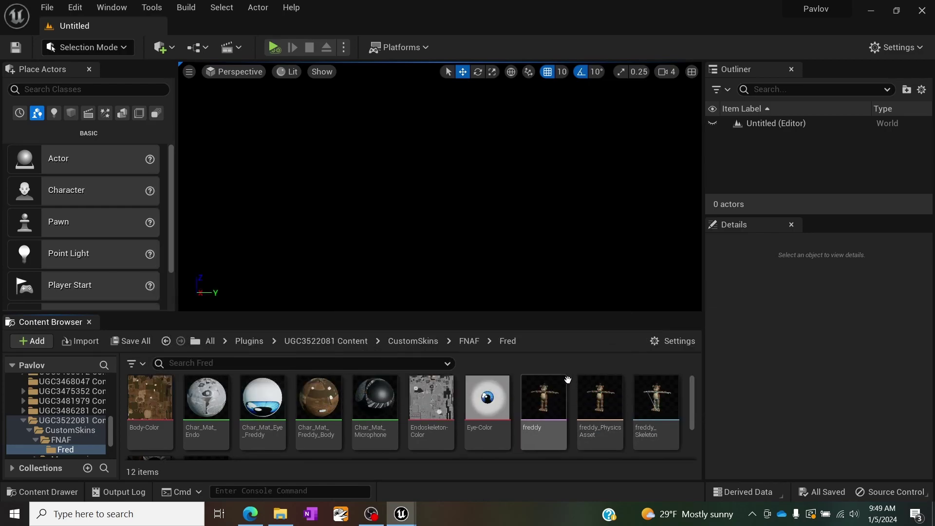
mouse_move(577, 403)
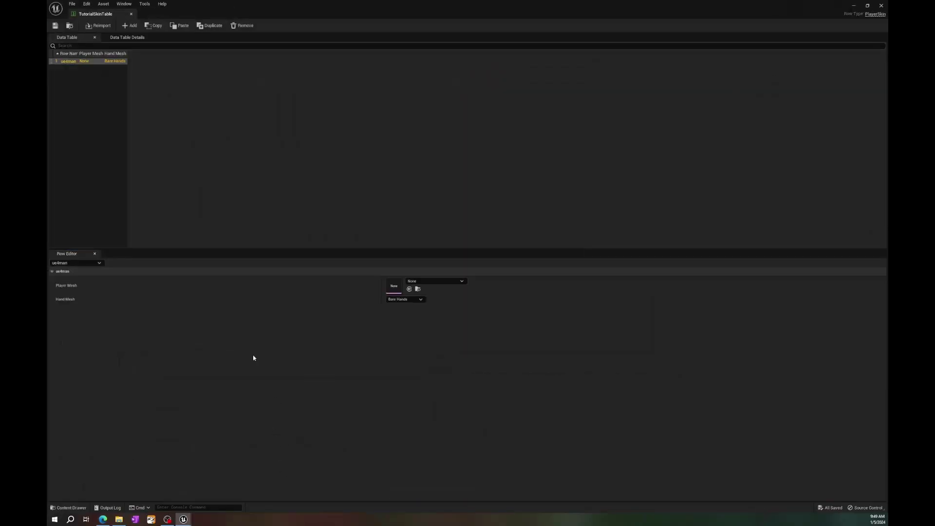
Step: Set the ue4man row's Player Mesh to SK_Mannequin and Hand Mesh to Custom
click(116, 130)
click(75, 62)
click(442, 282)
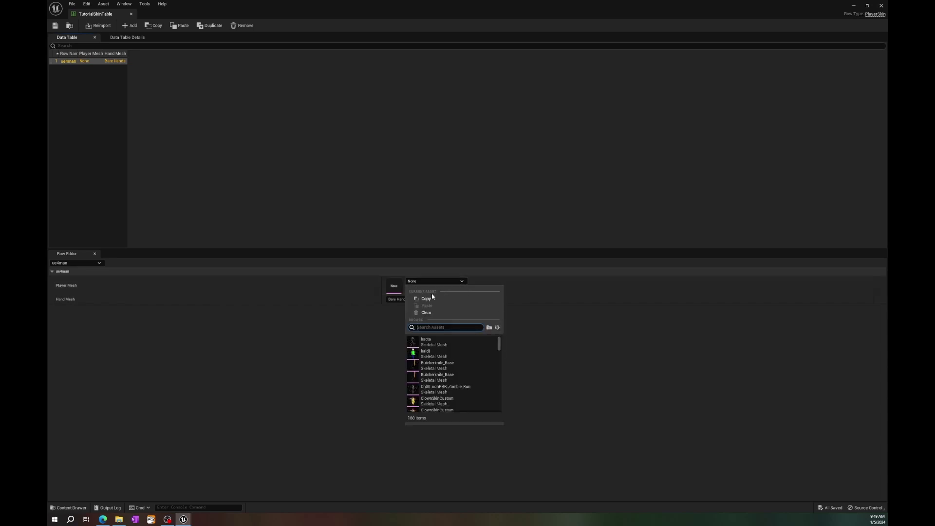
text(sk_ma)
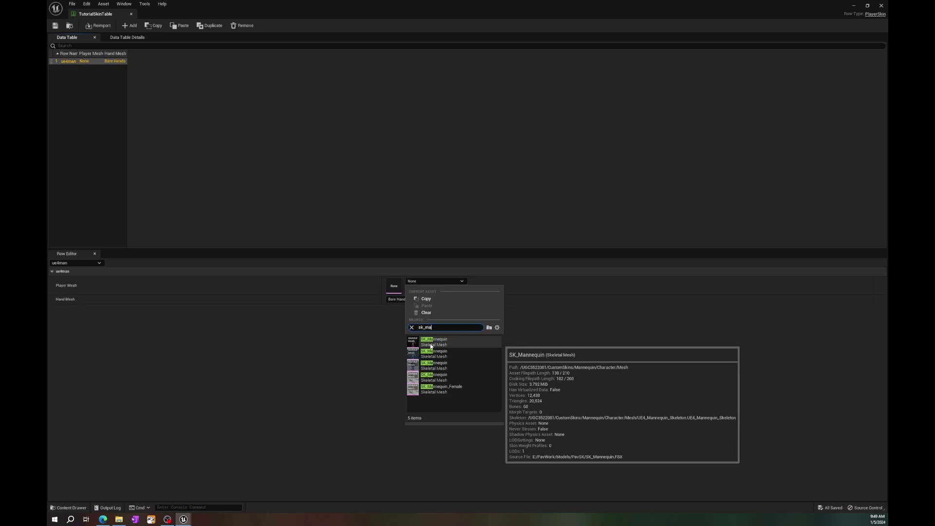
click(431, 344)
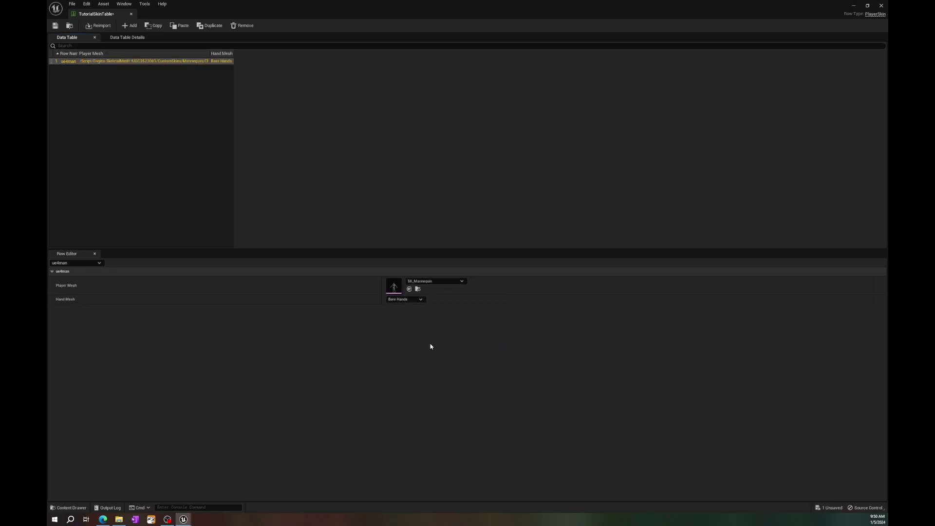
click(407, 300)
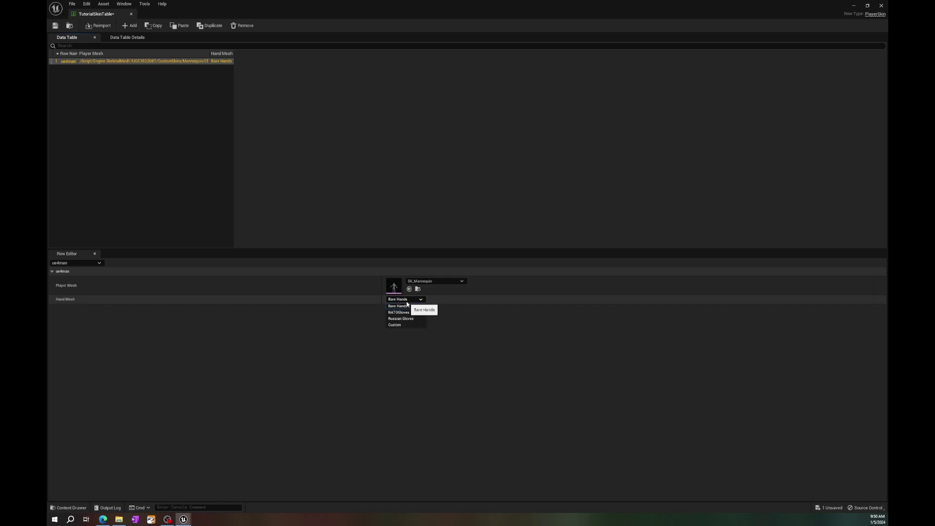
click(407, 300)
click(405, 300)
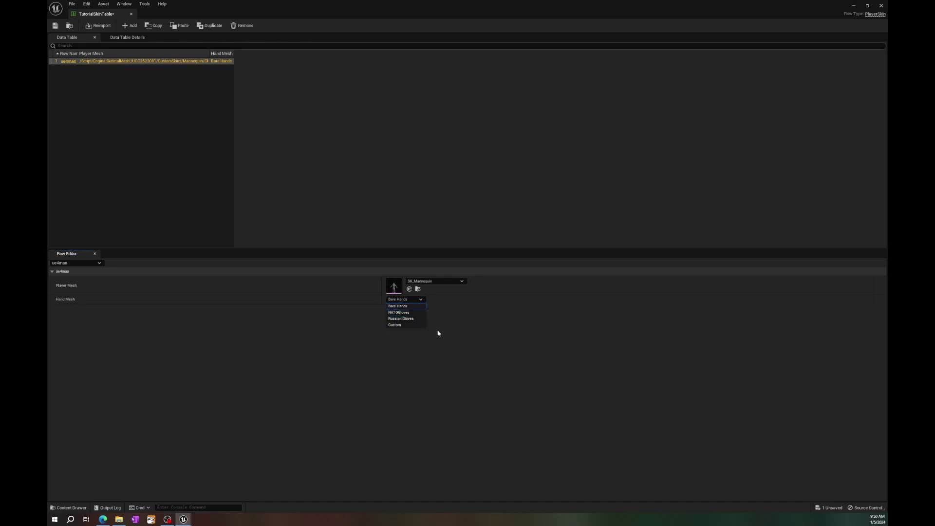
click(483, 332)
click(418, 300)
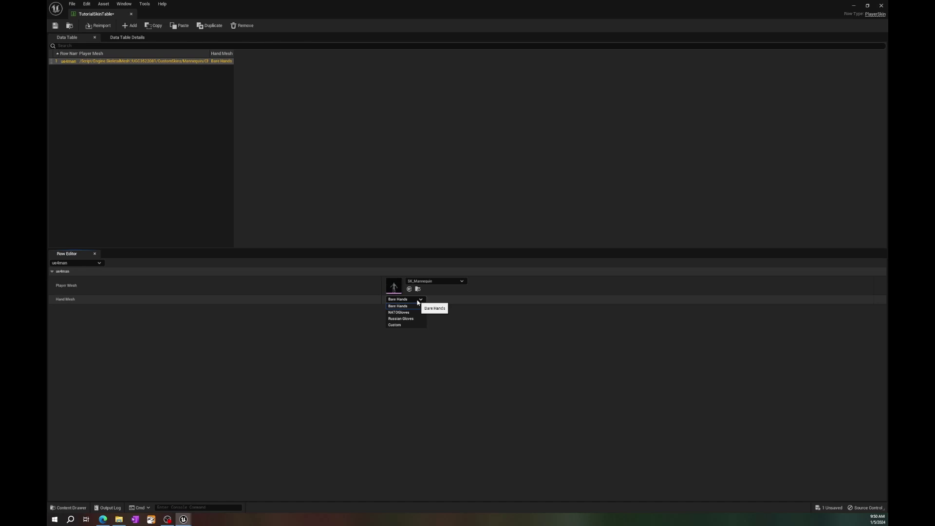
click(396, 325)
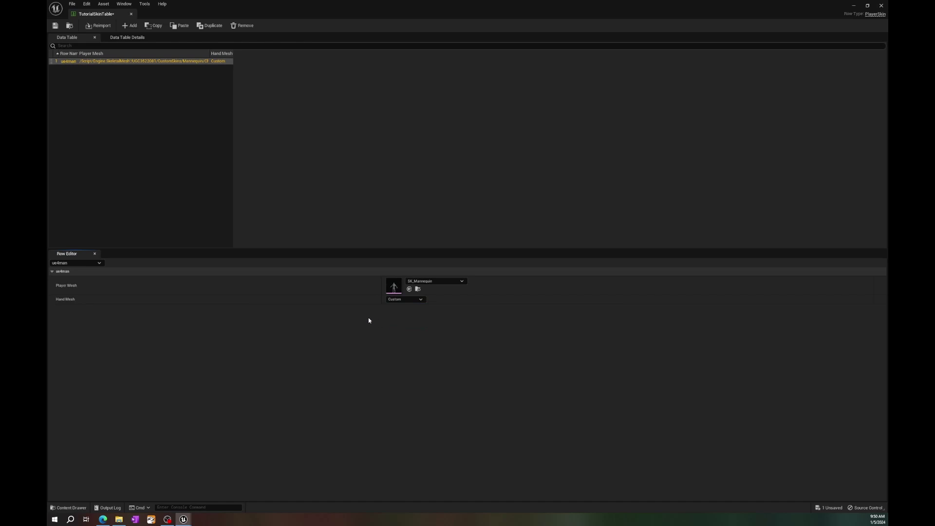
Step: Add a row named fred with NATOGloves hands and save TutorialSkinTable
click(129, 25)
right_click(63, 71)
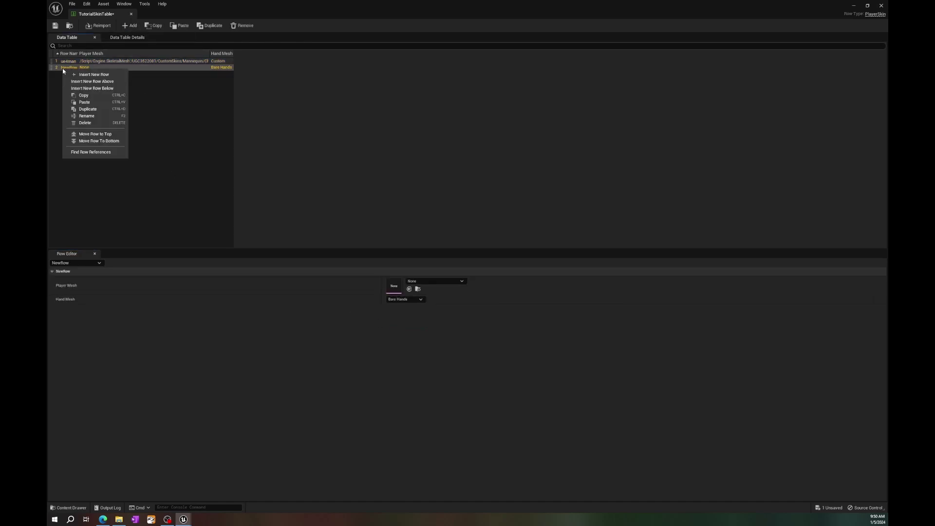
click(93, 118)
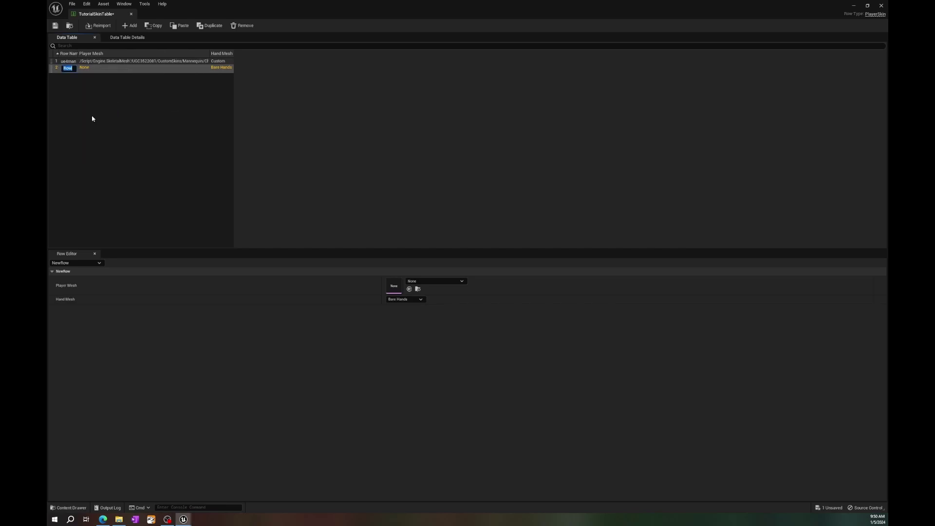
text(fred)
key(Return)
click(405, 299)
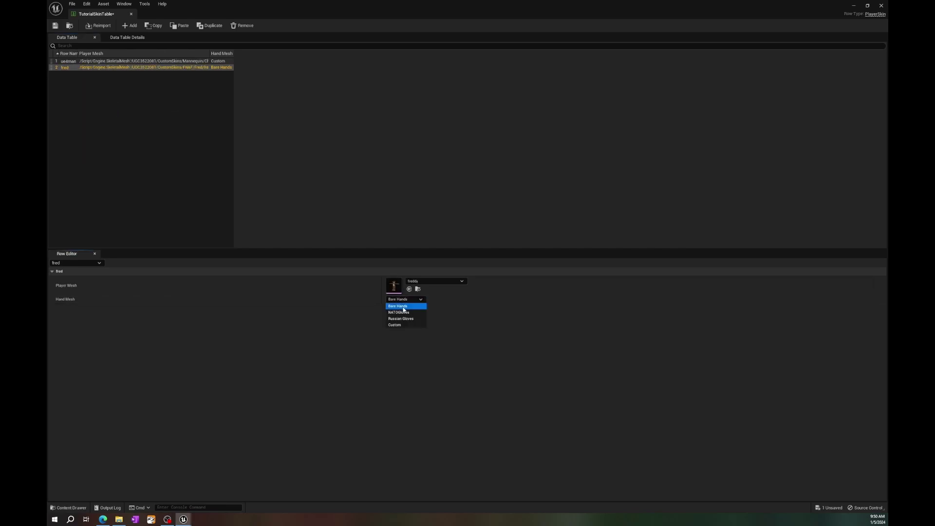
click(405, 314)
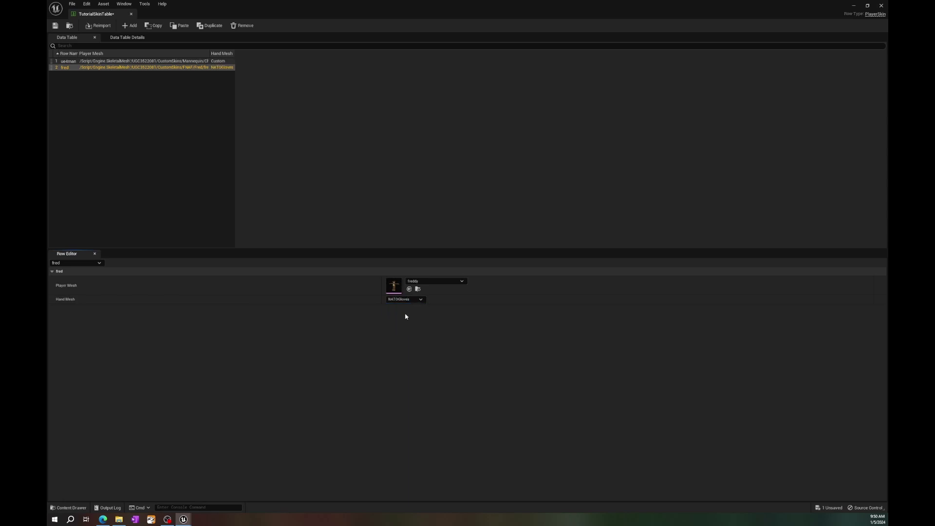
click(55, 26)
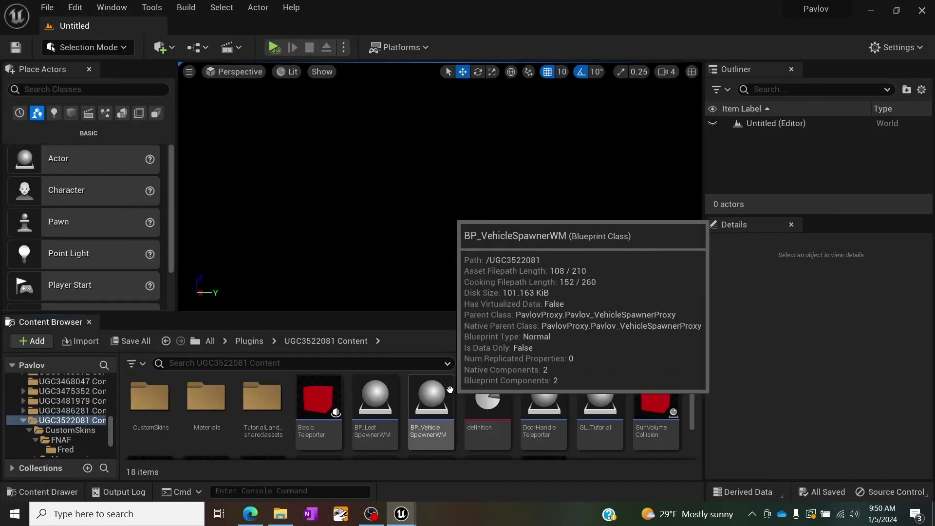
Step: Open TutorialInfo's Class Defaults and set Player Skin Table to TutorialSkinTable
scroll(449, 390, down, 3)
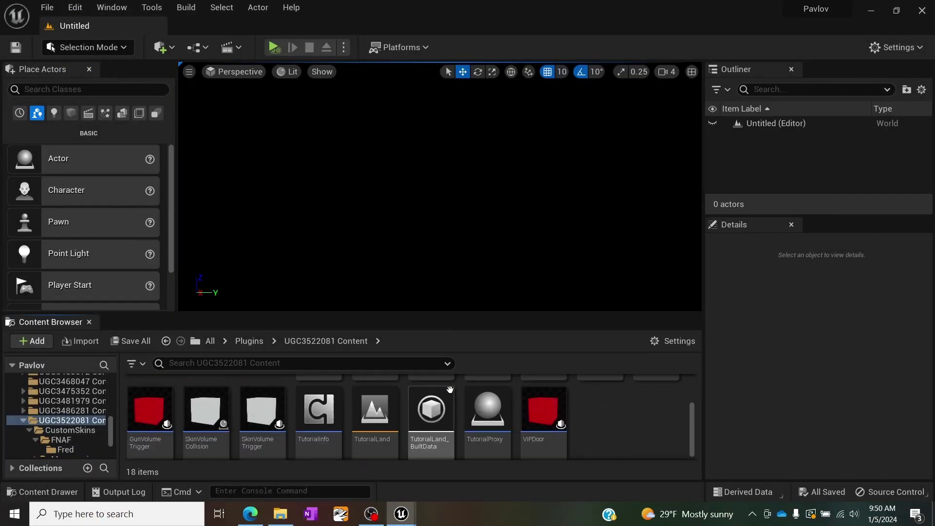
click(325, 409)
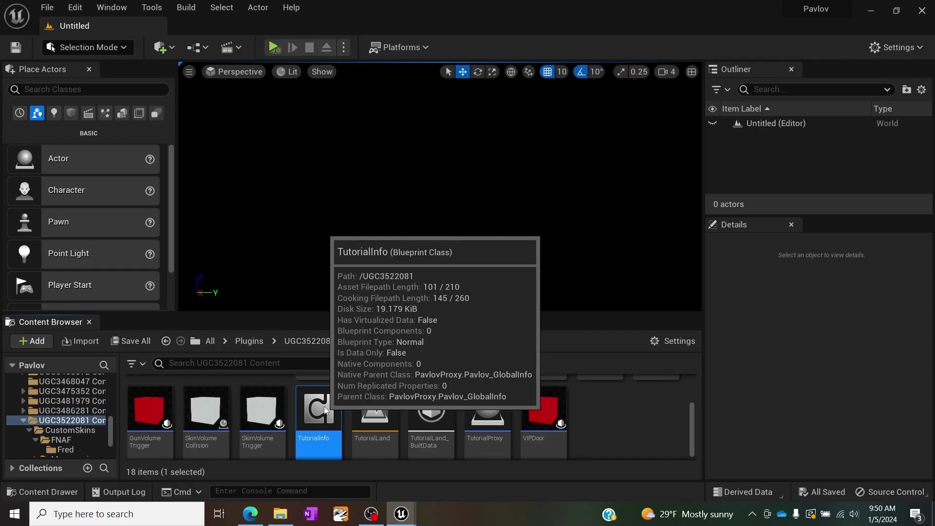
double_click(323, 406)
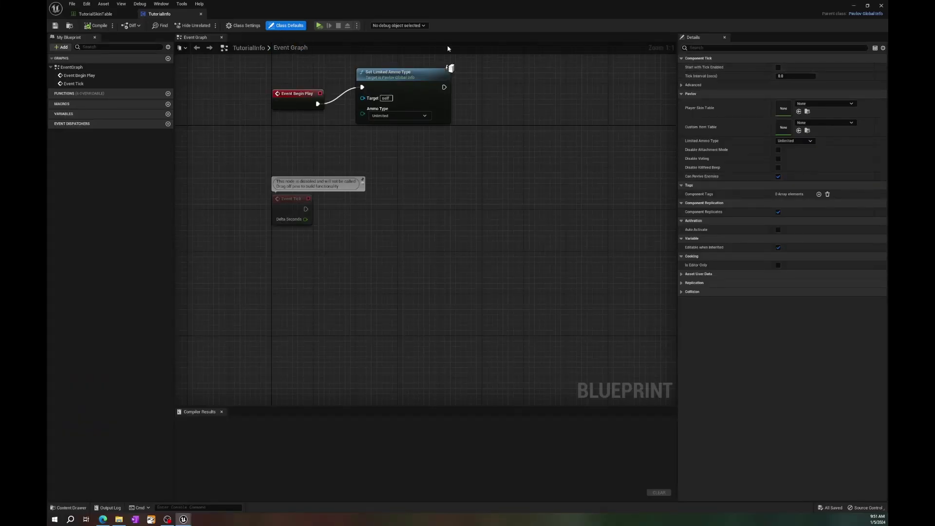
click(284, 27)
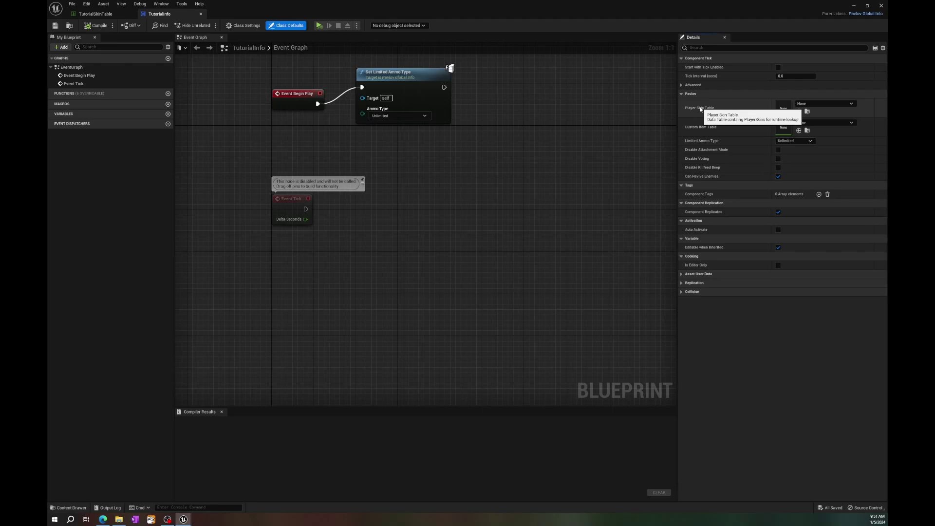
click(812, 104)
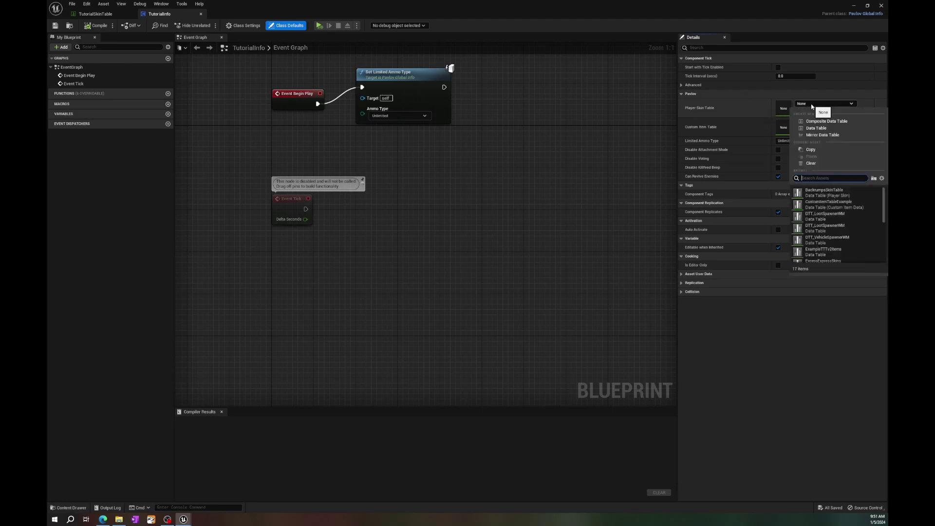
text(tutorial)
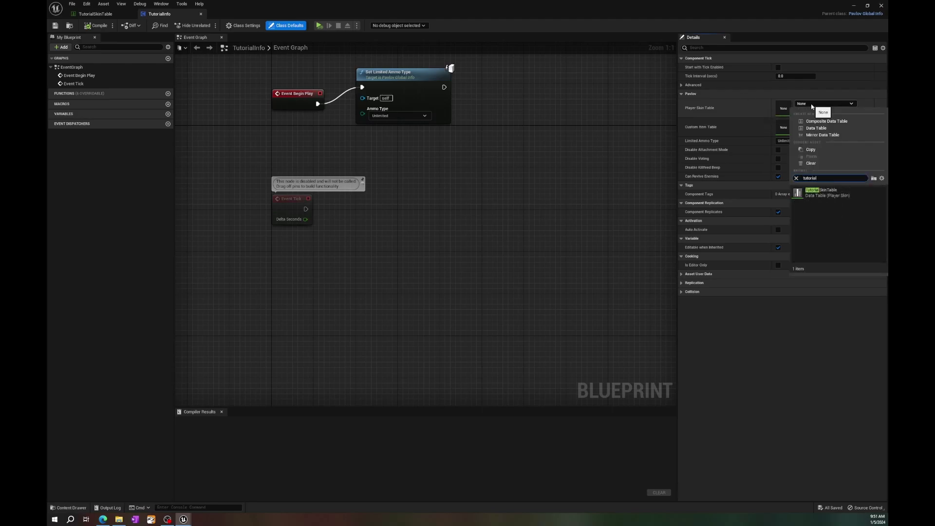
click(821, 191)
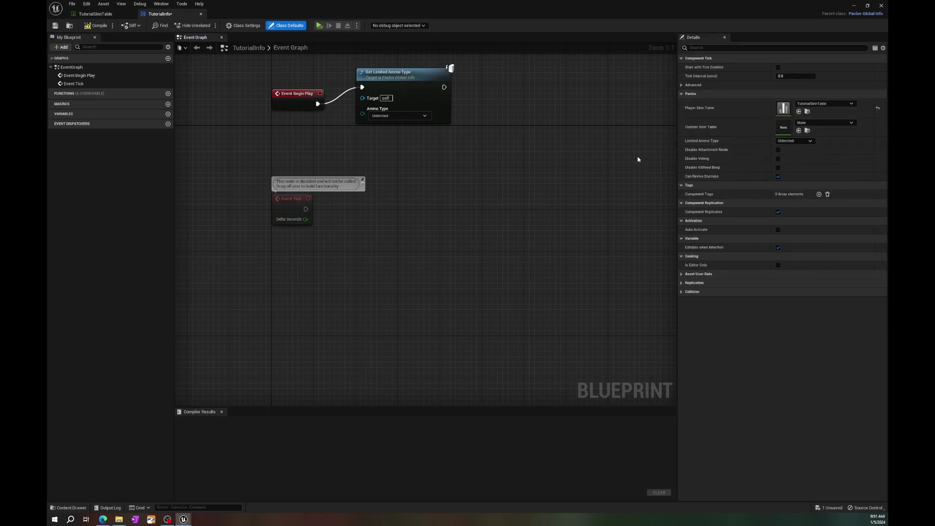
Step: Save the TutorialInfo blueprint and pan the graph to make room
key(ctrl+s)
right_drag(458, 172, 501, 210)
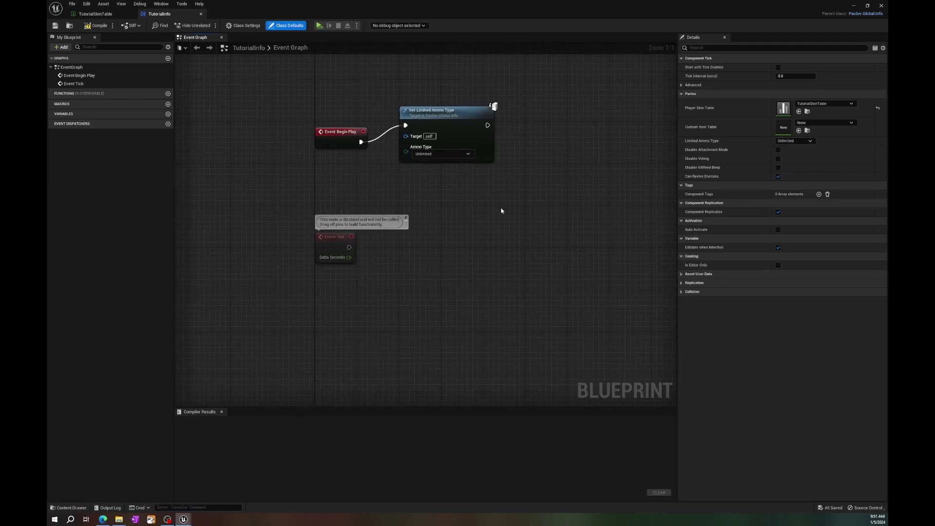
right_drag(391, 205, 363, 251)
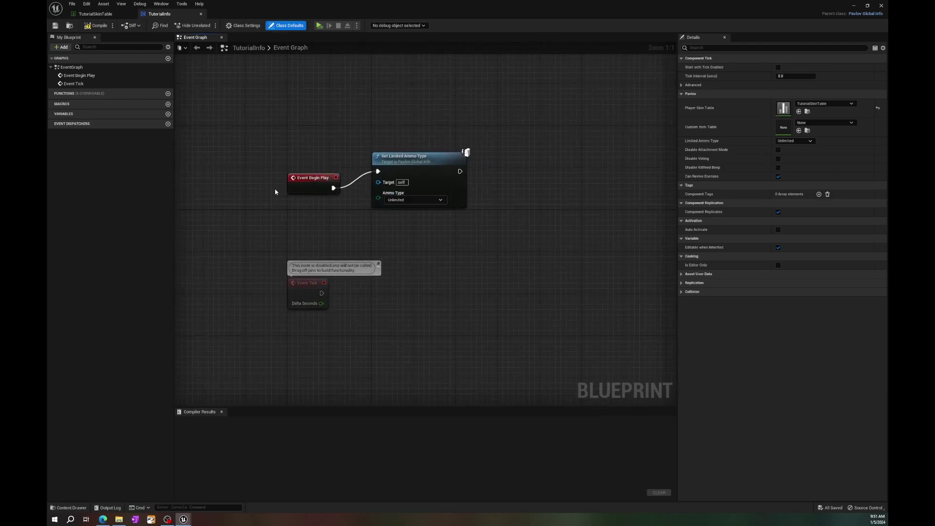
right_drag(465, 169, 411, 205)
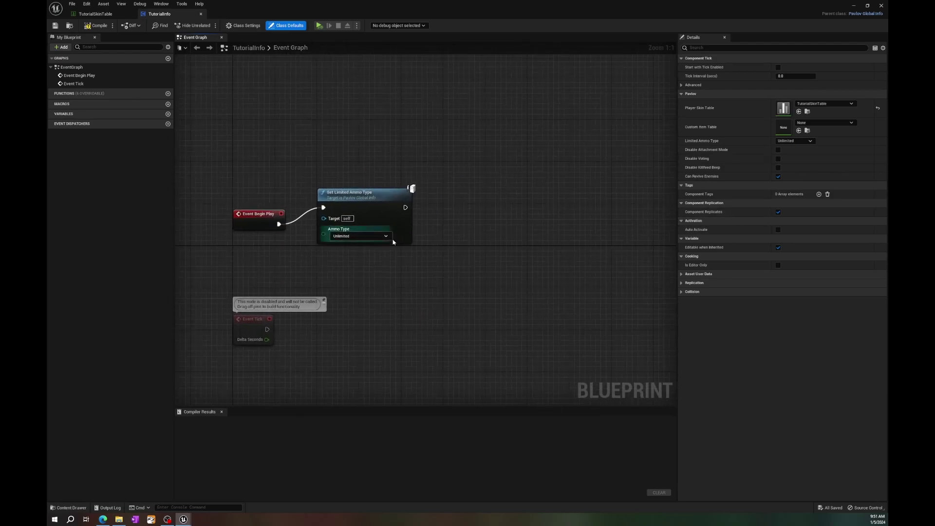
Step: Add an Add Skin to List node after Set Limited Ammo Type
drag(405, 207, 487, 218)
text(add skin)
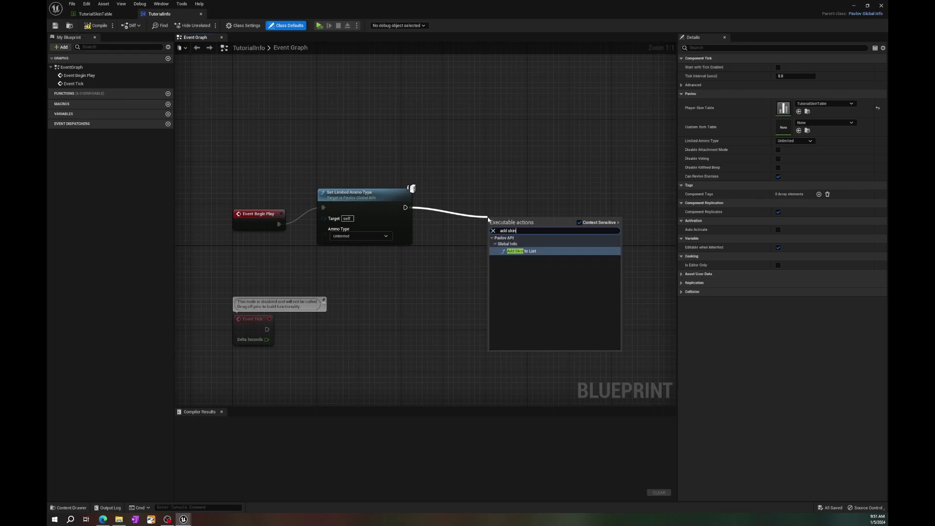
key(Return)
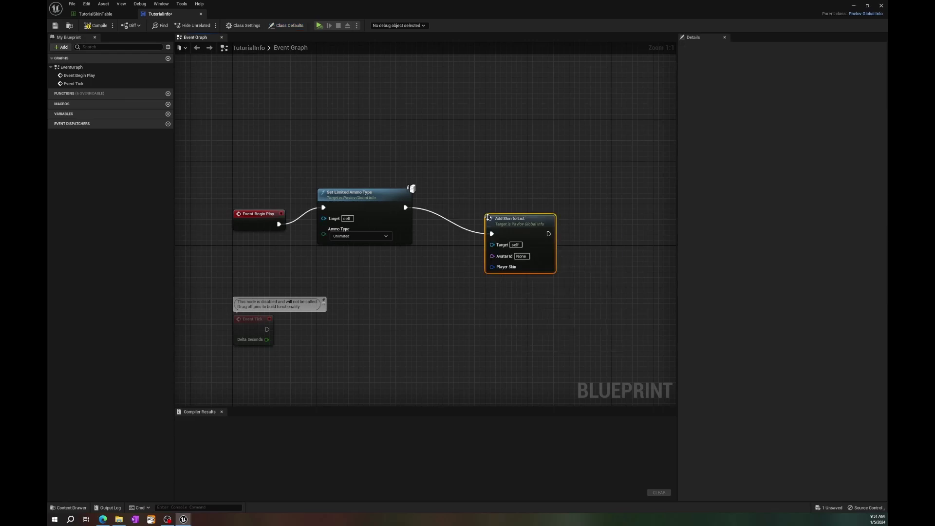
drag(497, 210, 505, 181)
click(532, 235)
Step: Feed Add Skin to List's Player Skin from a Make PlayerSkin node with Bare Hands
drag(502, 250, 551, 288)
click(569, 332)
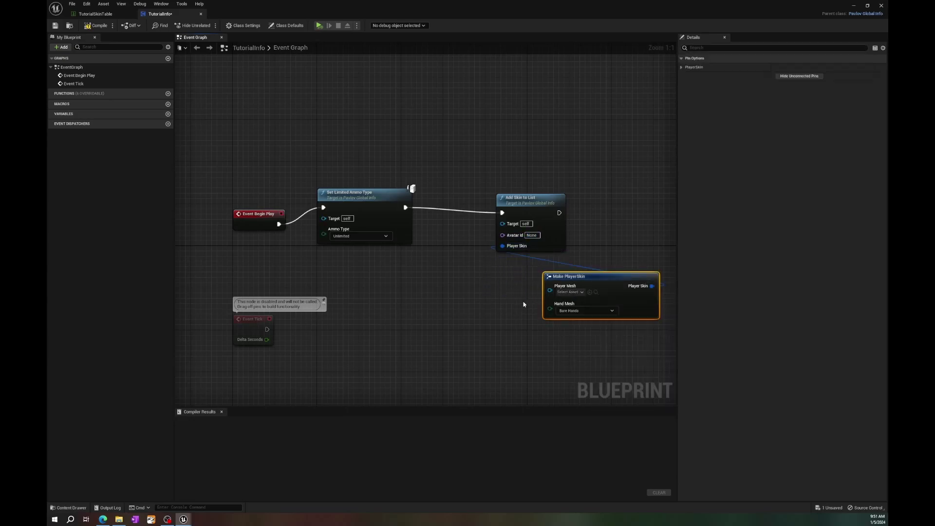
drag(582, 277, 515, 261)
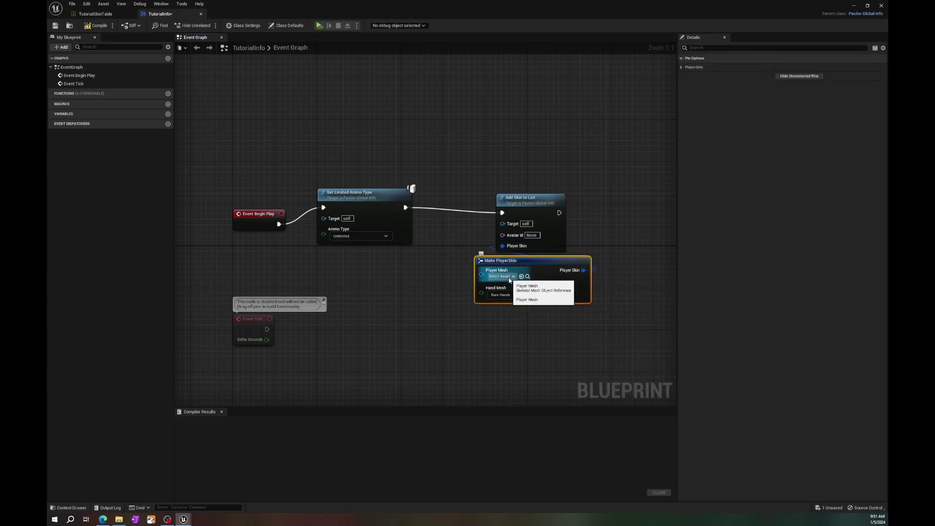
click(514, 295)
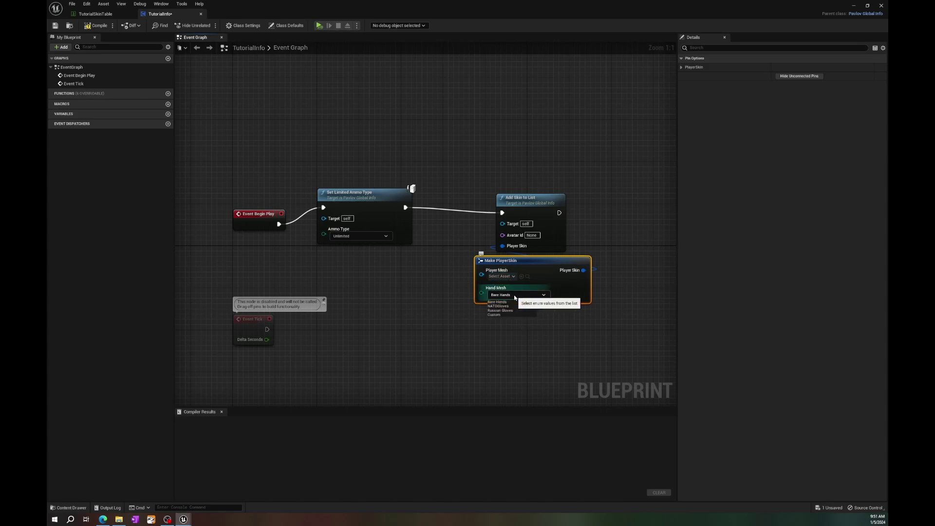
click(497, 302)
click(525, 187)
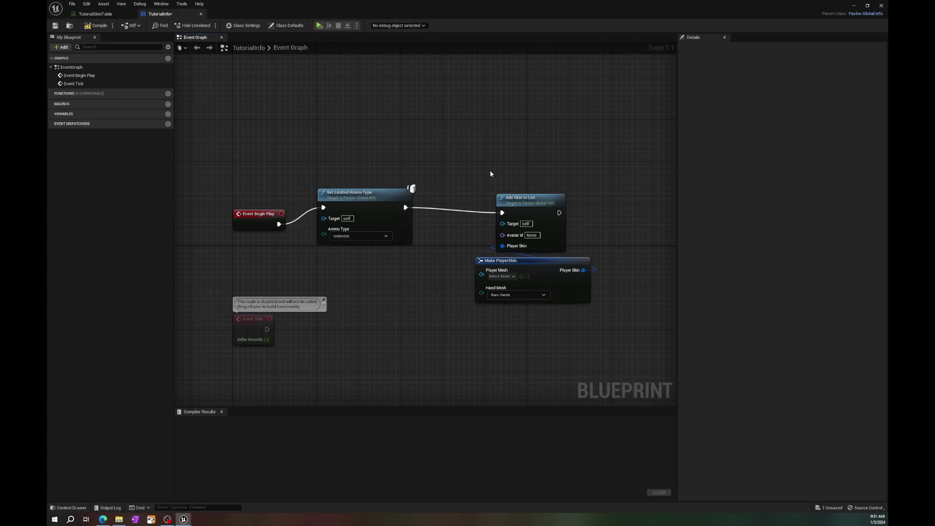
drag(491, 174, 587, 325)
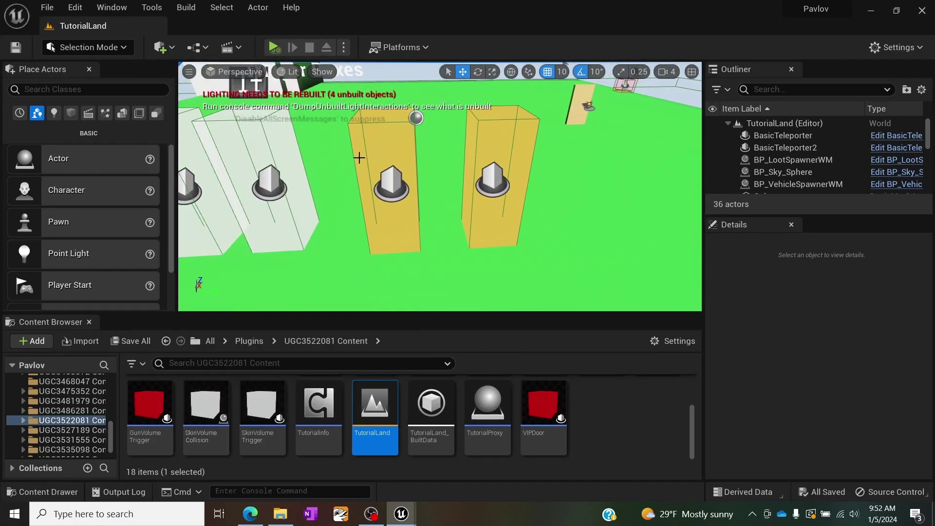
Step: Select SkinVolumeTrigger2 and check its current farmer Skin value, leaving it unchanged
mouse_move(359, 156)
right_down()
mouse_move(336, 157)
mouse_move(359, 156)
right_up()
click(359, 156)
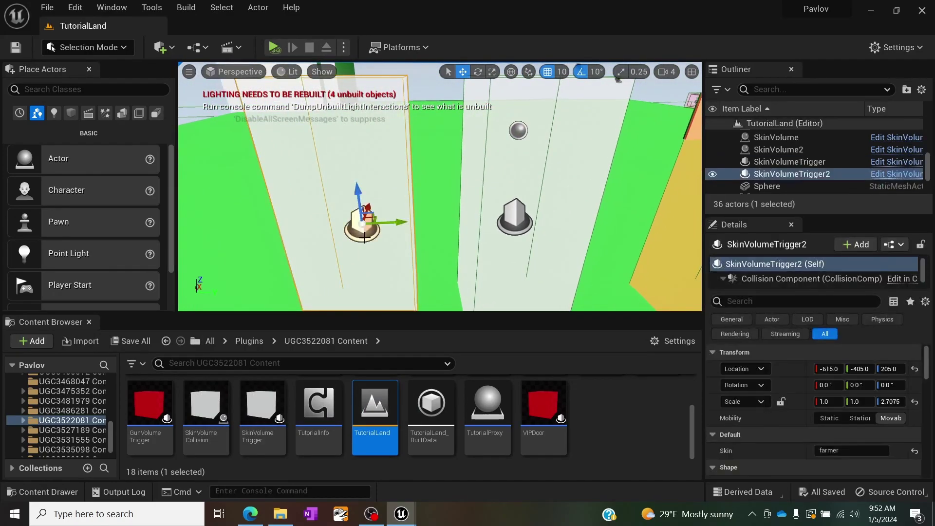
scroll(800, 444, down, 1)
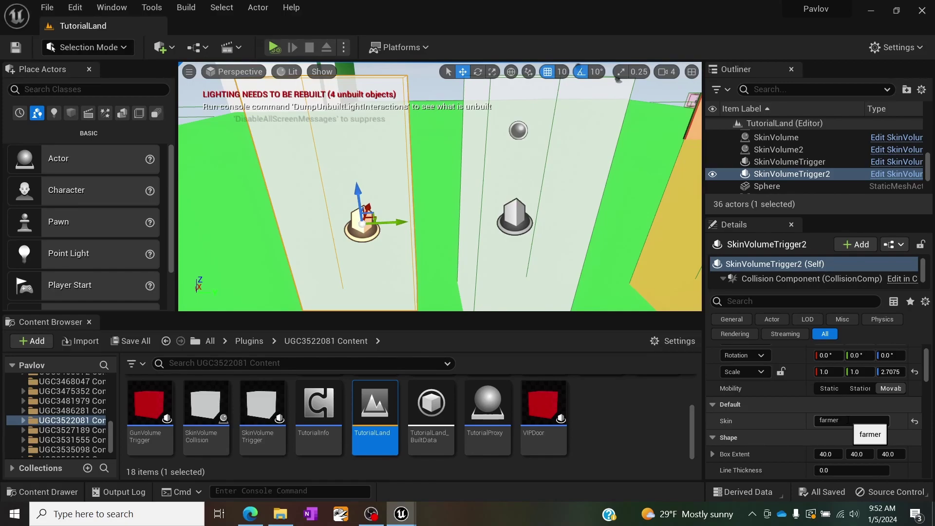
click(848, 420)
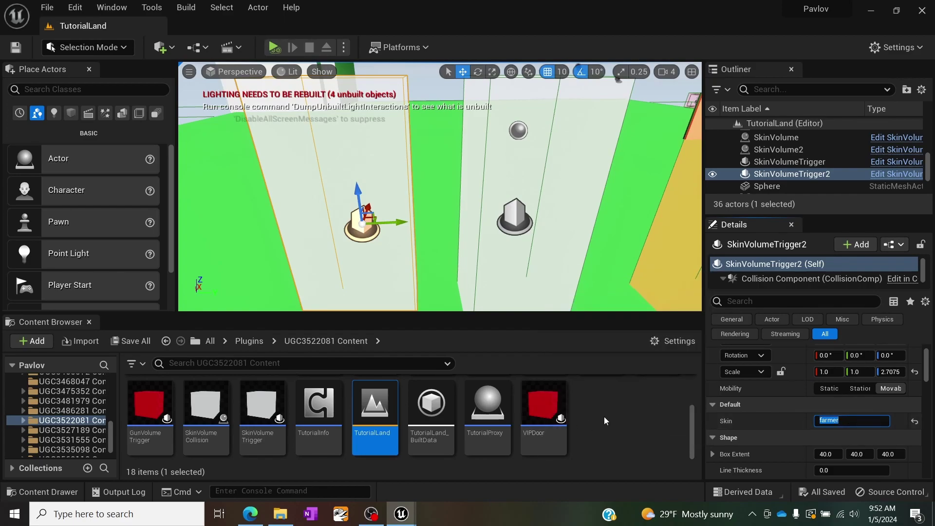
click(231, 408)
Step: Open the CustomSkins folder and select TutorialSkinTable
scroll(231, 408, up, 2)
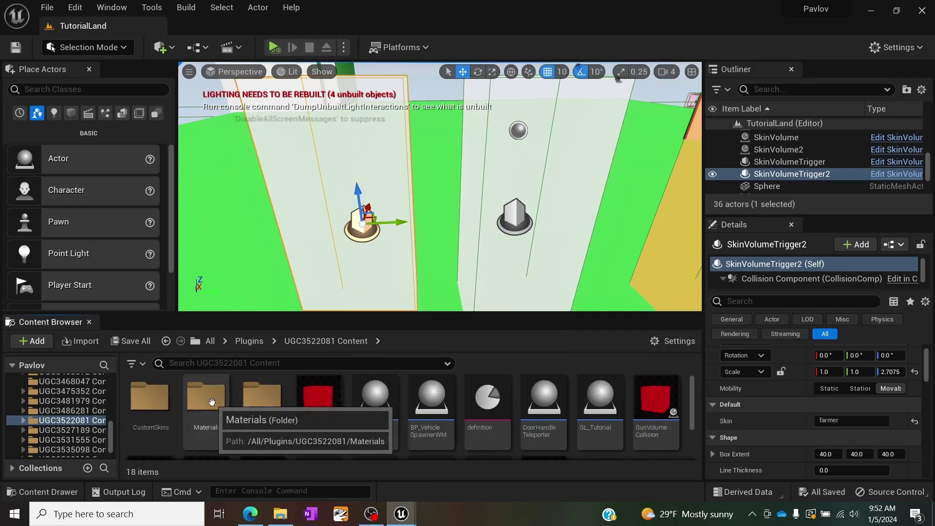
double_click(149, 397)
click(257, 404)
Step: Open TutorialSkinTable, widen the Row Name column, and compare the ue4man and fred rows' meshes
double_click(257, 404)
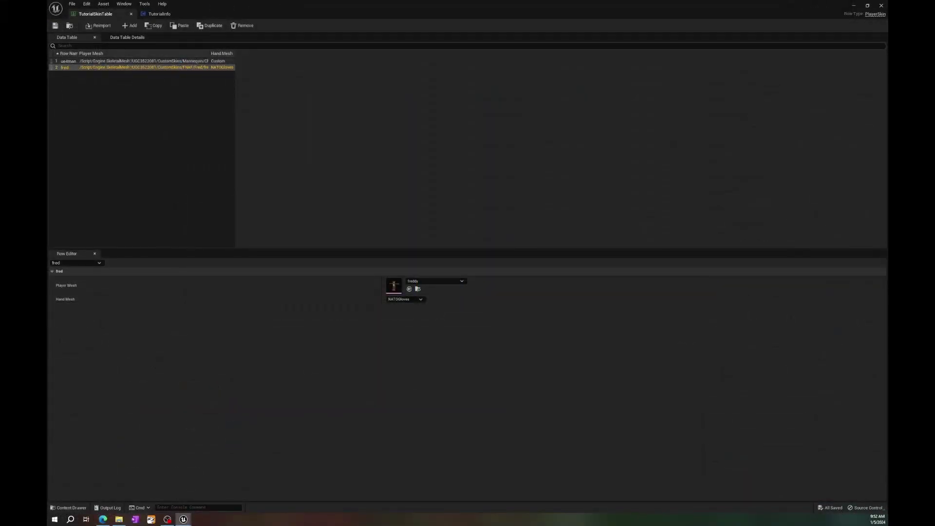
click(165, 146)
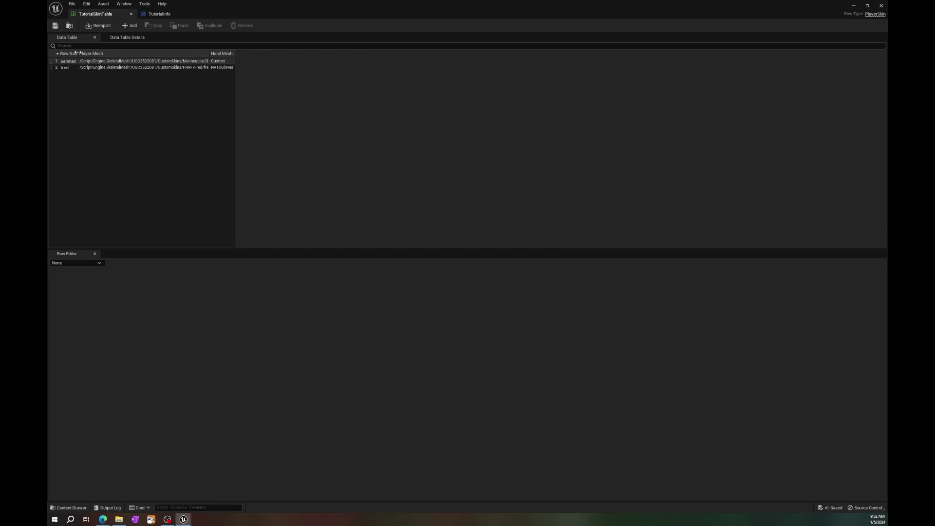
drag(78, 53, 125, 54)
click(70, 62)
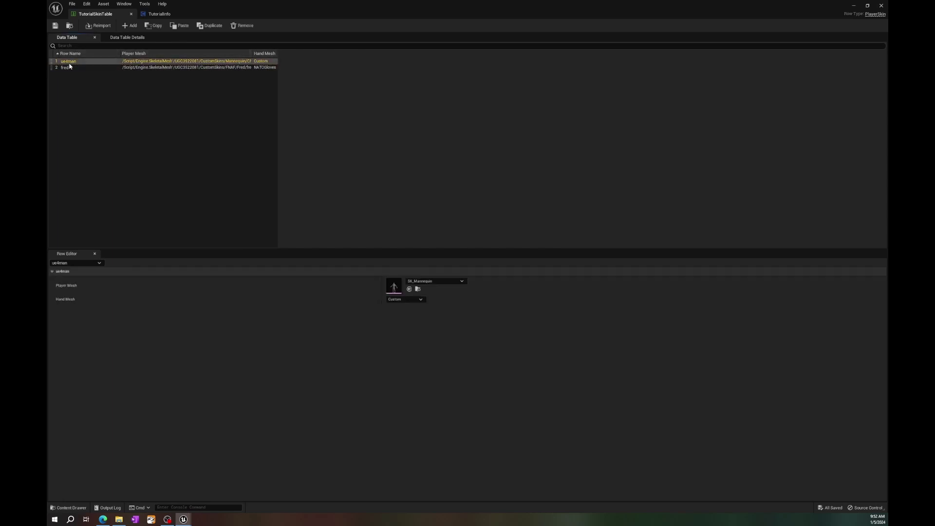
click(68, 69)
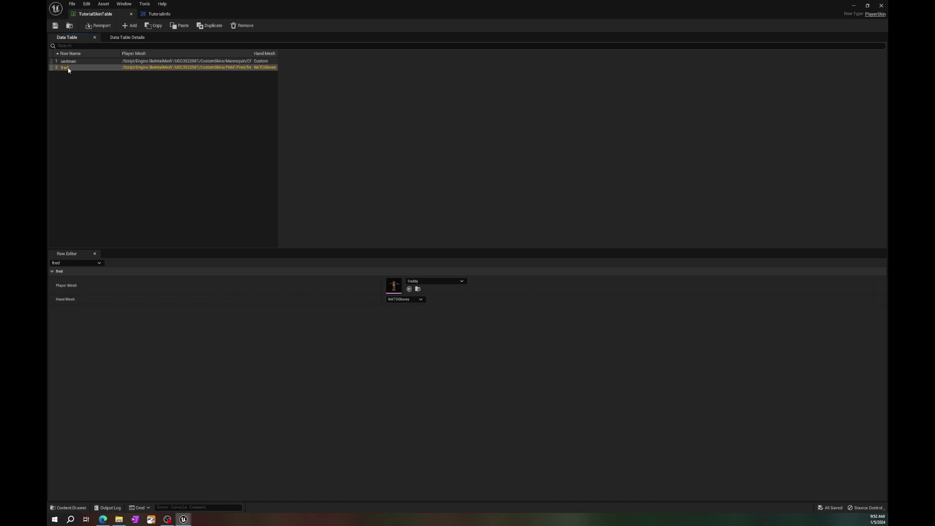
click(73, 93)
click(67, 62)
click(69, 67)
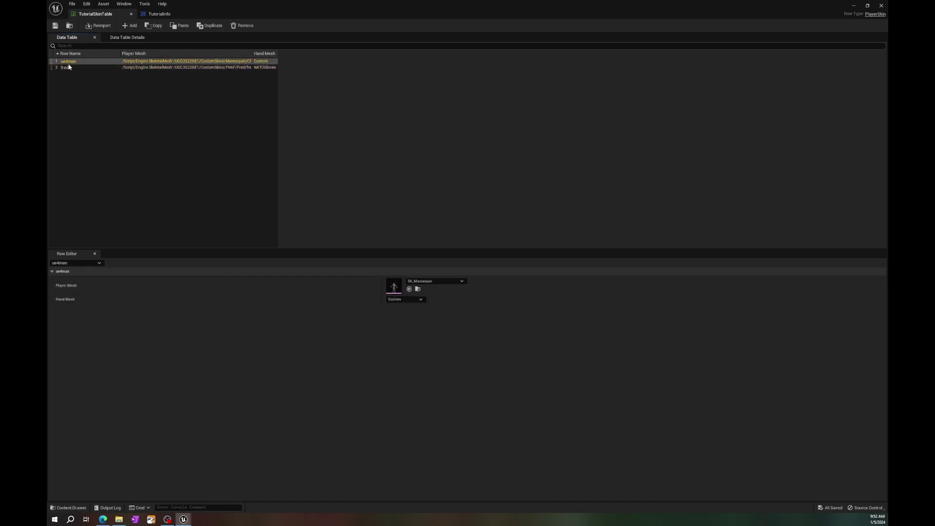
click(95, 100)
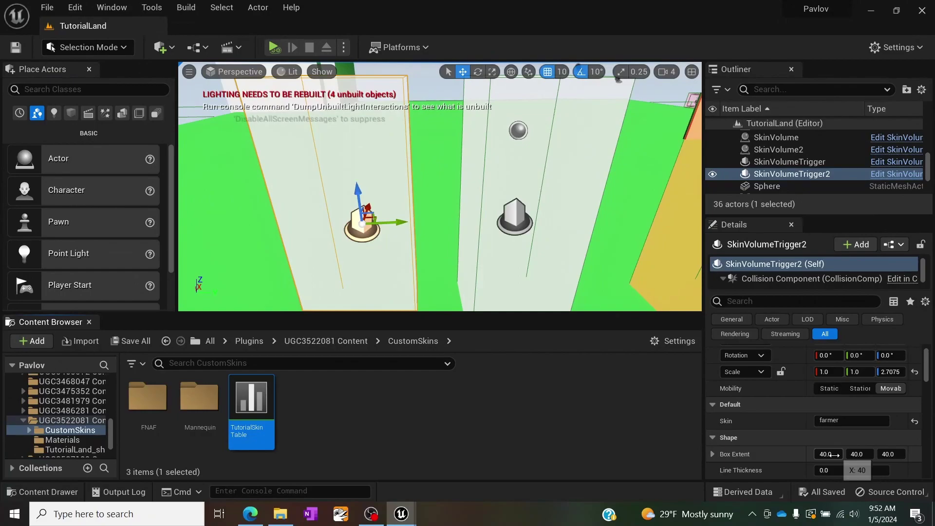
Step: Set SkinVolumeTrigger2's skin to fred and SkinVolumeTrigger's skin from clown to ue4man
click(839, 420)
text(fr)
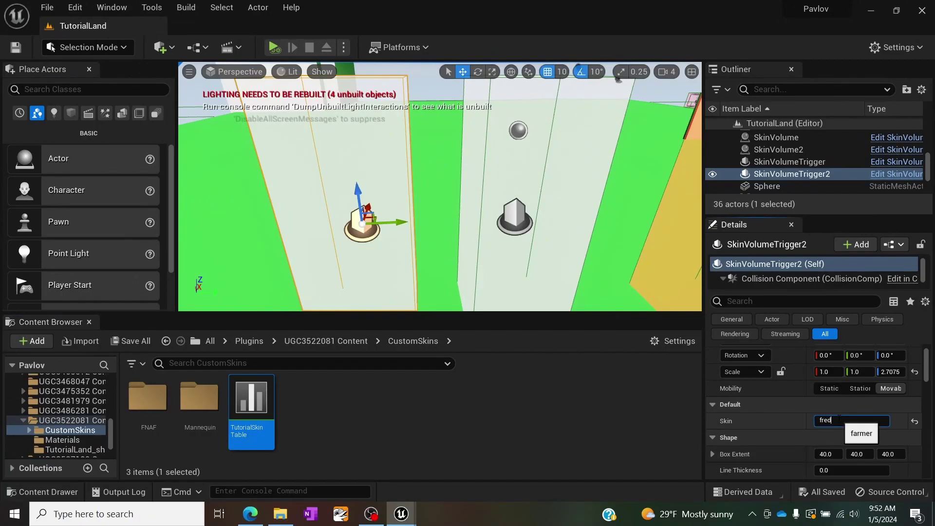
text(ed)
key(Return)
click(509, 218)
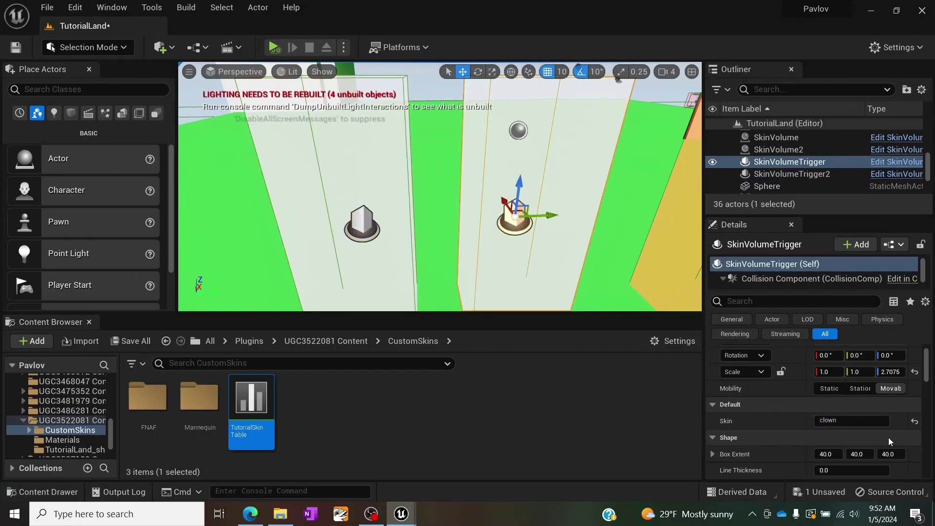
click(853, 420)
text(u)
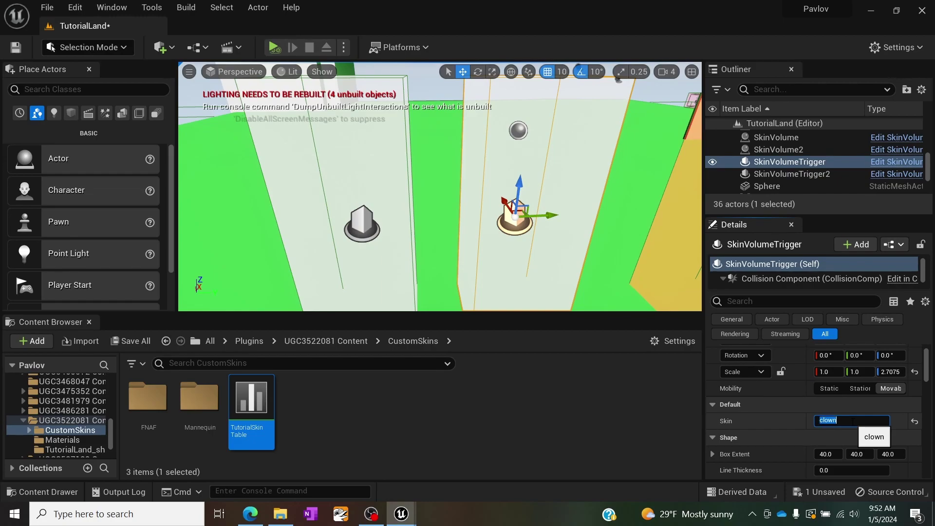
text(e4man)
key(Return)
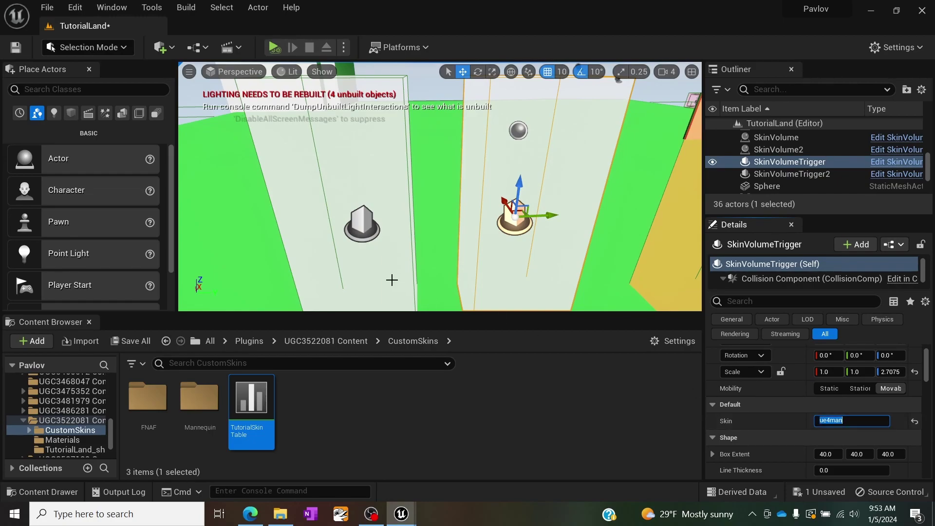
Step: Pull the view back to show all trigger boxes, deselect, and save the level
right_drag(390, 275, 390, 237)
click(355, 241)
key(ctrl+s)
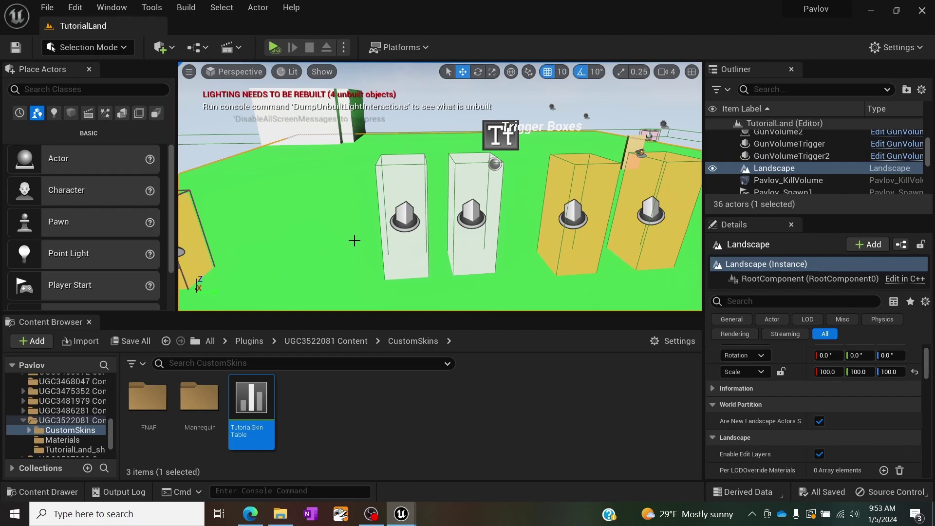
Step: Return to the UGC3522081 Content folder and open the TutorialProxy blueprint
click(350, 445)
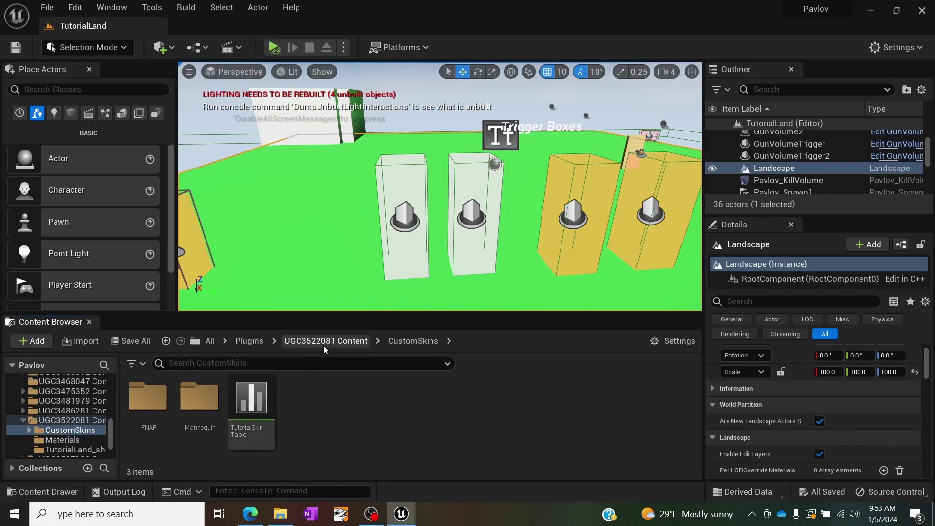
click(320, 342)
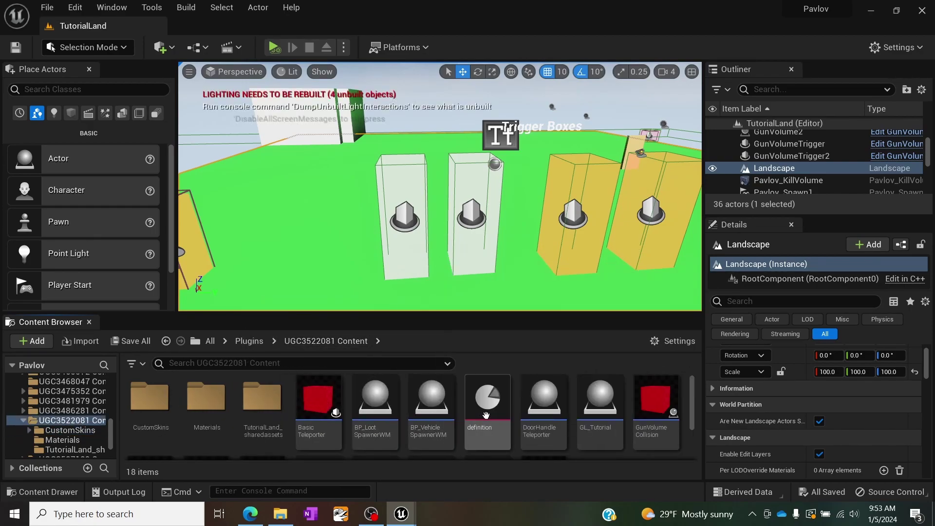
scroll(486, 416, down, 2)
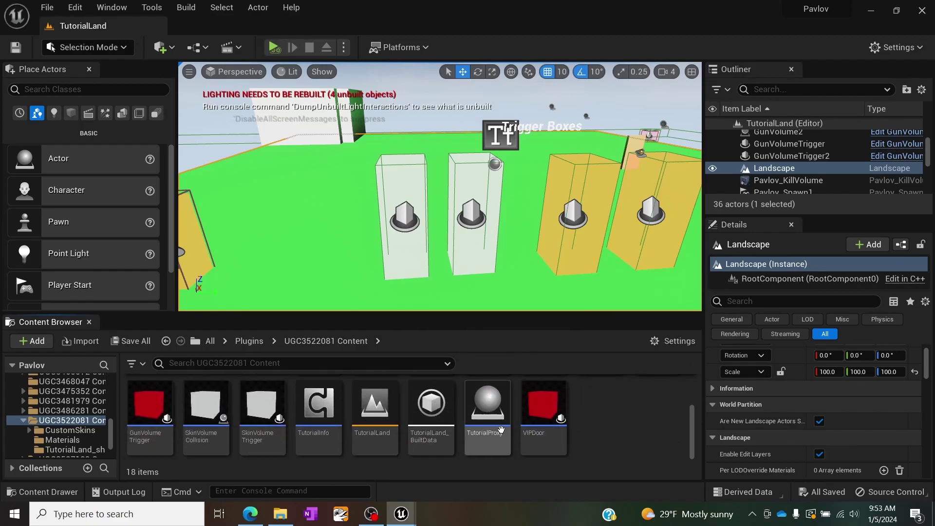
mouse_move(502, 429)
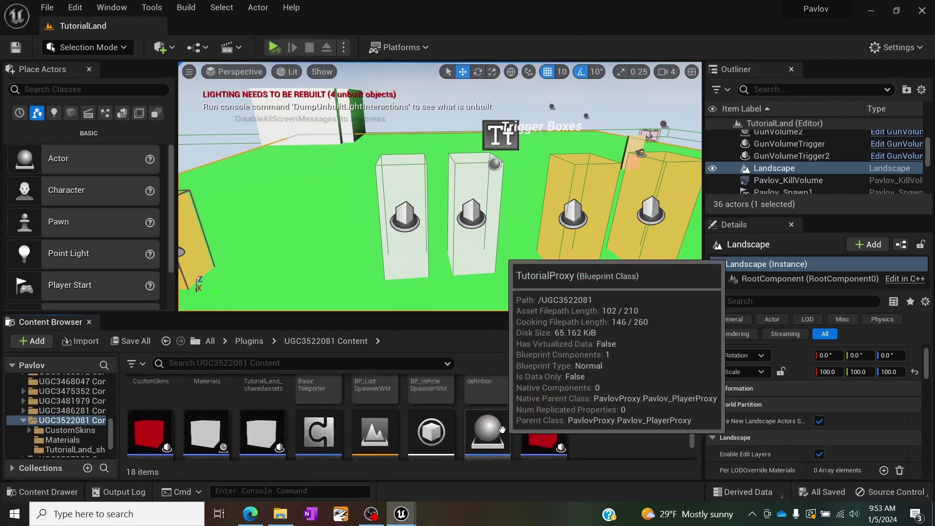
double_click(475, 429)
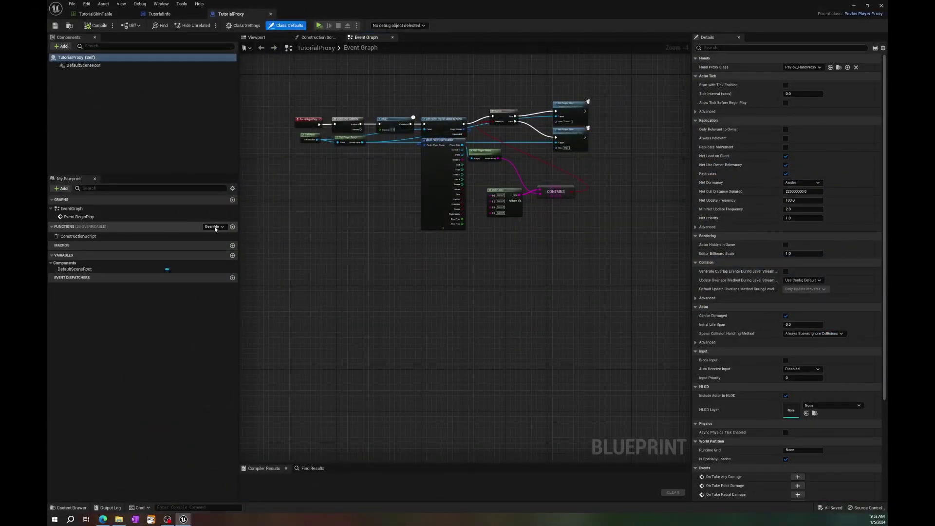
Step: Override Get Custom Hand from the My Blueprint Functions list
click(214, 228)
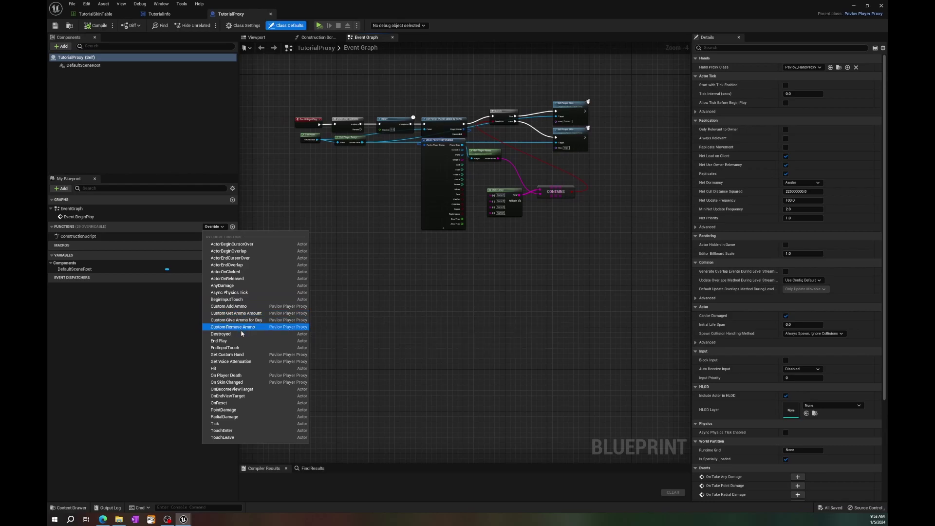
click(238, 357)
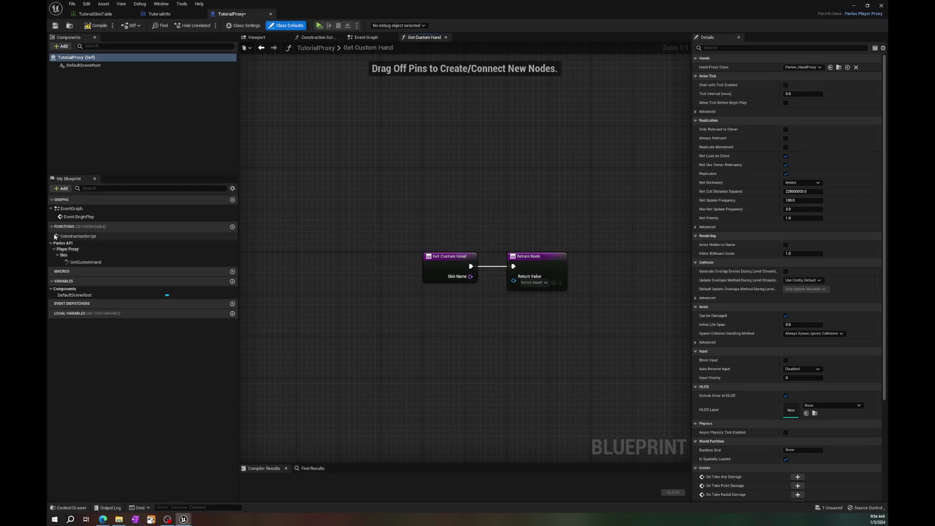
Step: Break the link between Get Custom Hand and the Return Node and spread the nodes apart
click(475, 308)
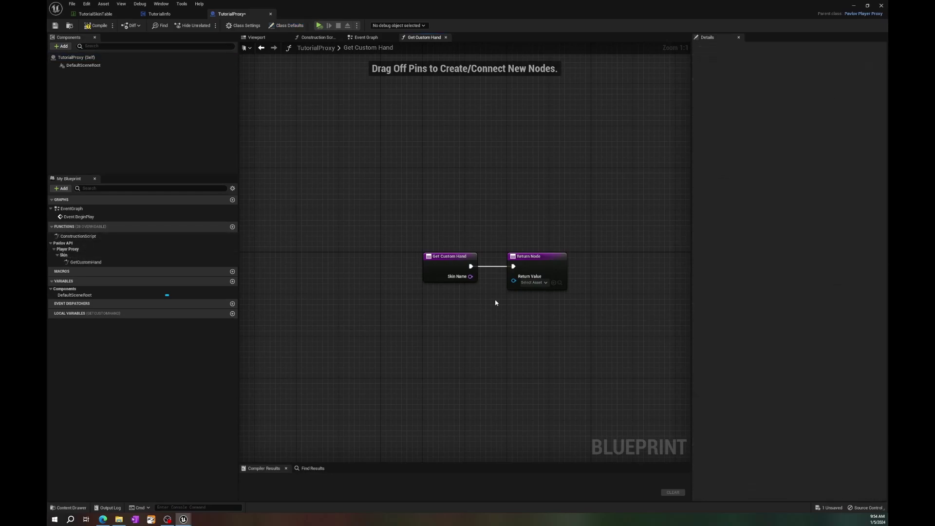
drag(466, 259, 397, 254)
click(463, 234)
right_drag(451, 247, 494, 238)
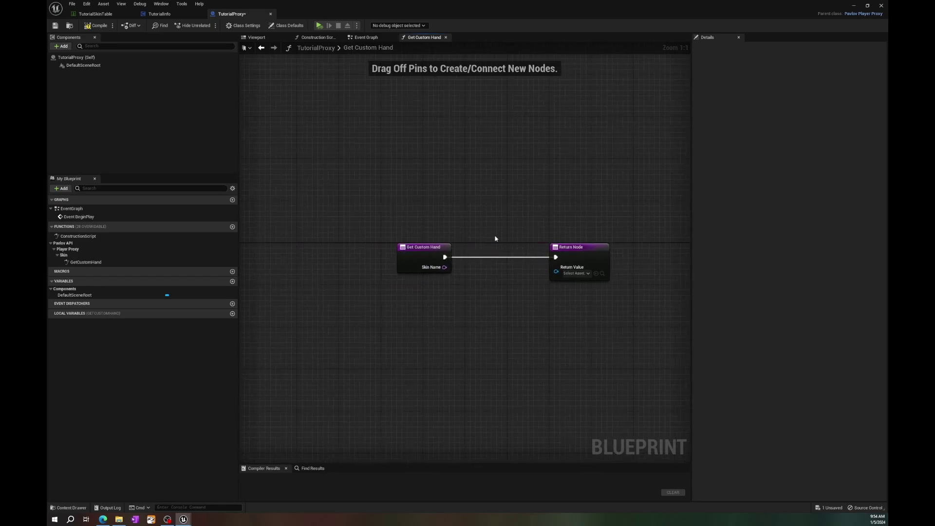
right_click(445, 258)
click(469, 282)
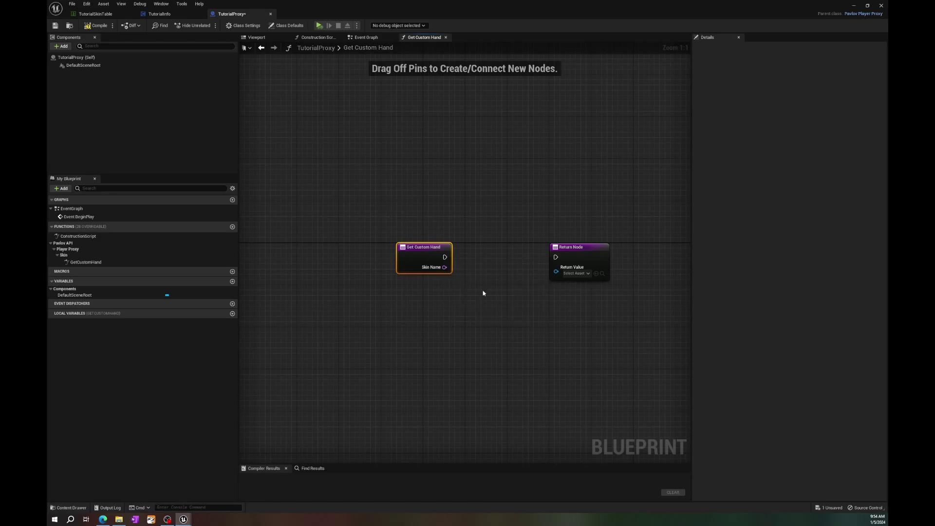
click(484, 293)
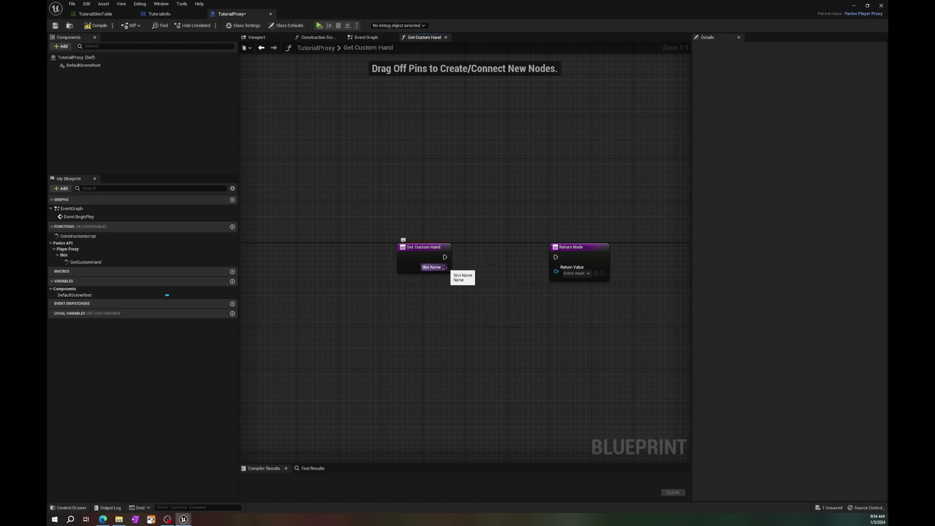
drag(431, 251, 410, 251)
click(460, 260)
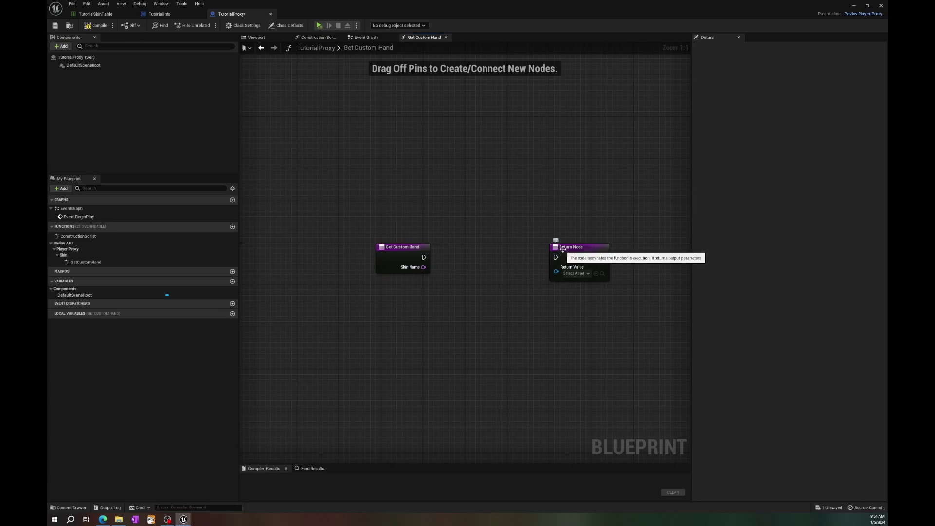
drag(559, 247, 569, 247)
click(417, 276)
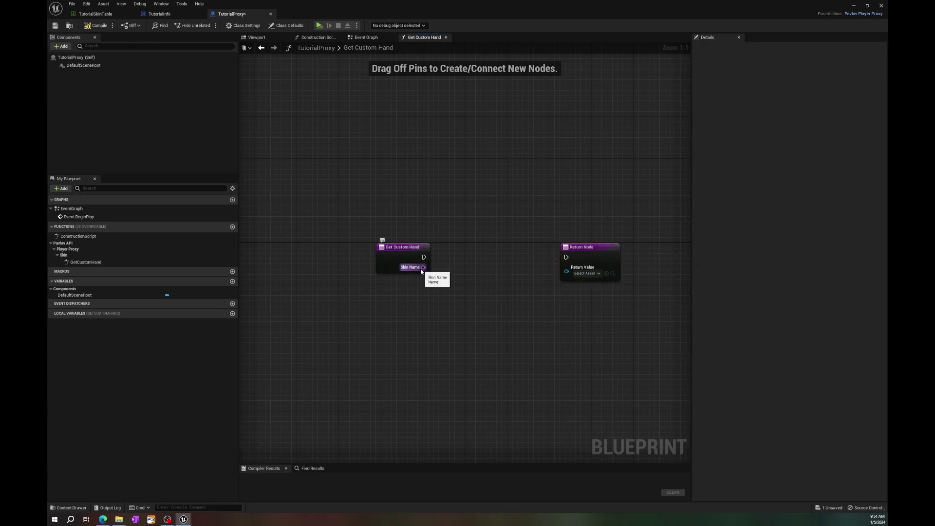
Step: Add a Switch on Name node driven by Skin Name and give it extra case pins
drag(422, 271, 467, 324)
text(switch)
key(Return)
click(471, 319)
drag(494, 324, 490, 248)
click(507, 234)
click(516, 273)
click(516, 283)
click(516, 294)
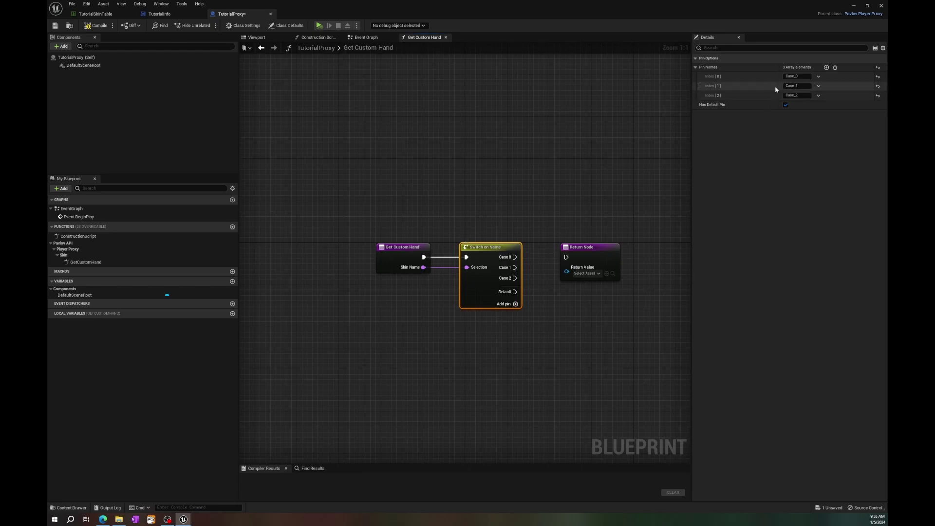
Step: Reset the switch's Pin Names to two entries named fred and ue4man
click(879, 87)
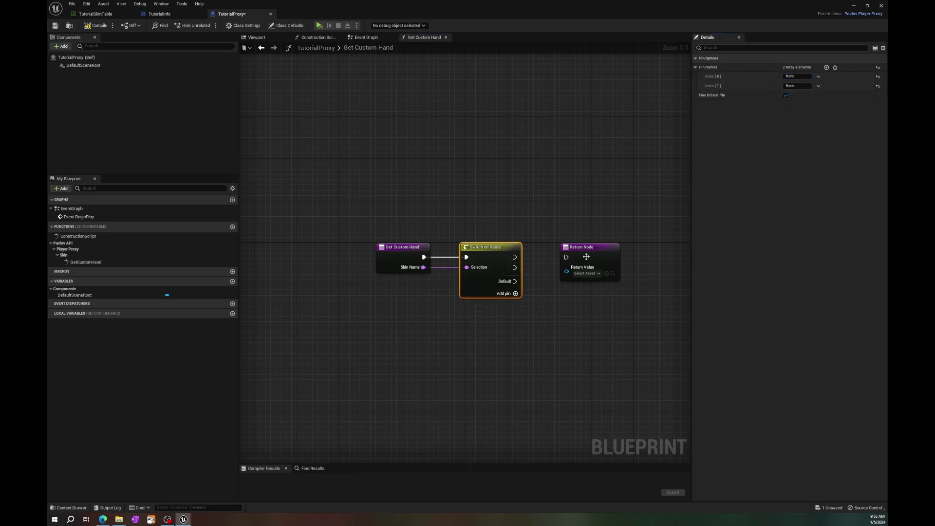
click(792, 77)
text(1)
click(798, 86)
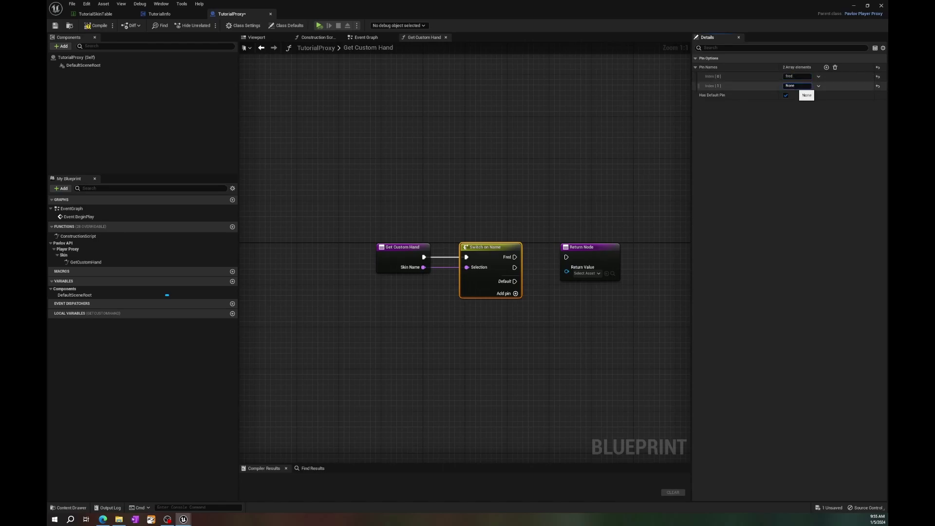
key(ctrl+a)
text(ue4man)
key(Return)
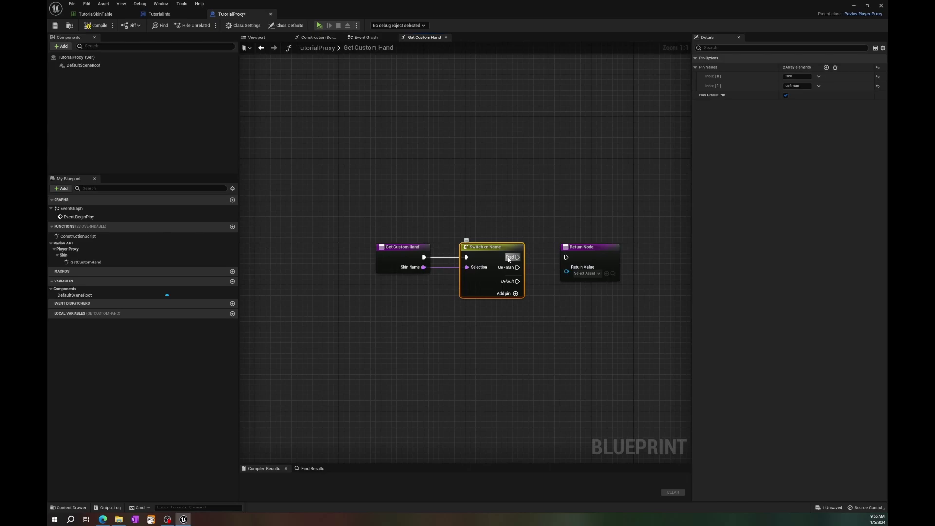
Step: In TutorialSkinTable, change the fred row's Hand Mesh from NATOGloves to Custom
click(95, 13)
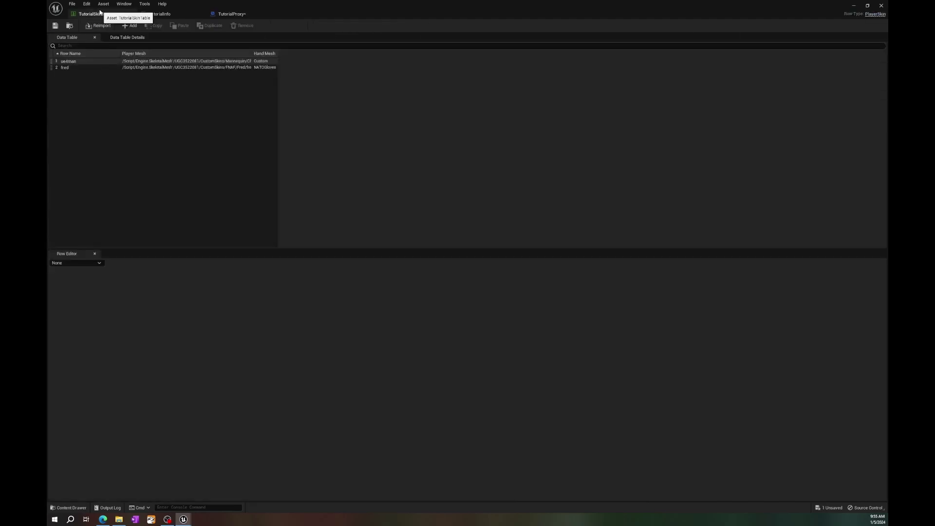
click(69, 61)
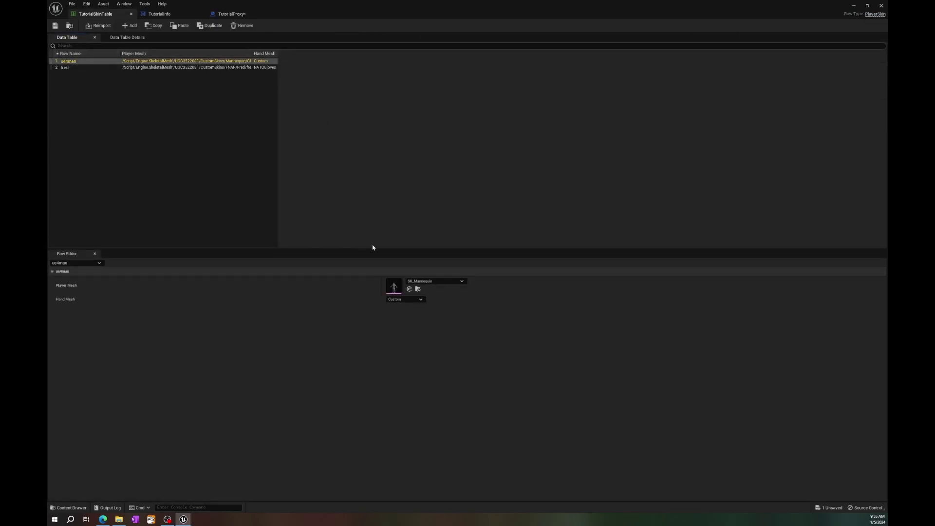
click(80, 68)
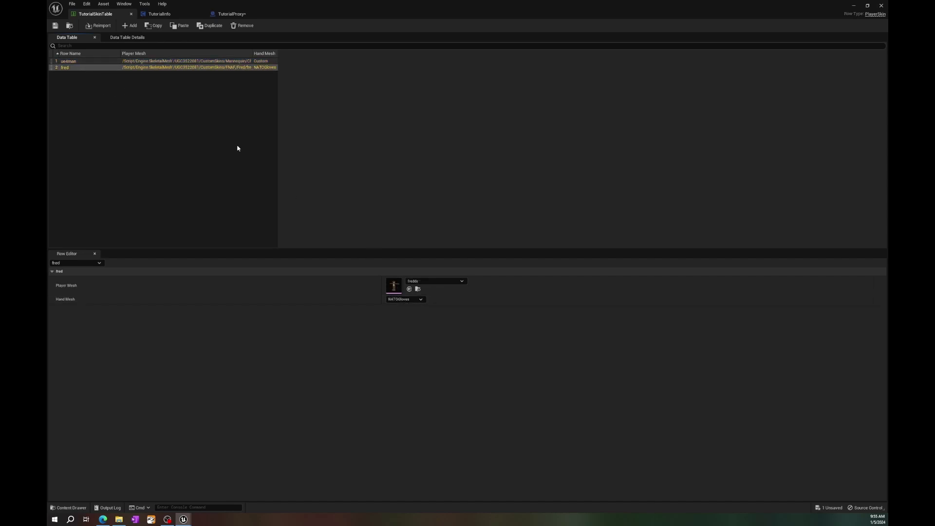
click(407, 300)
click(405, 325)
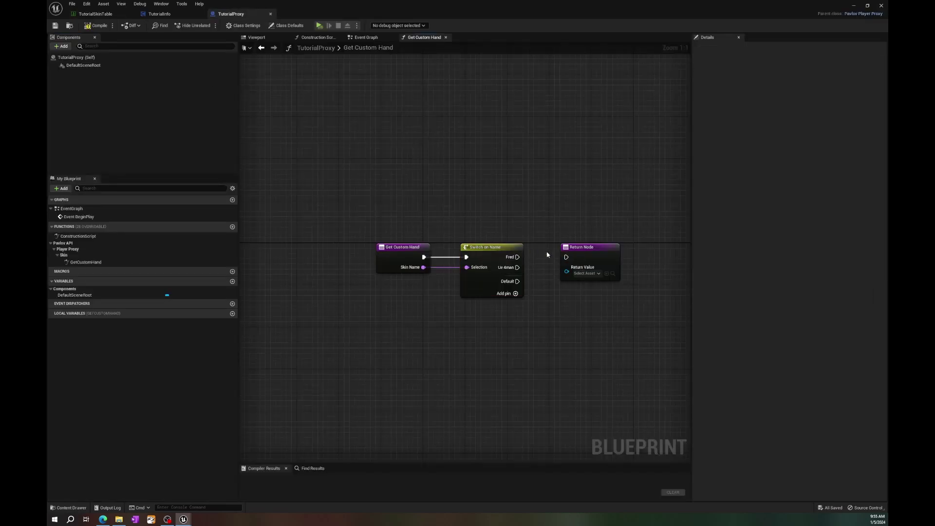
right_drag(499, 256, 433, 256)
drag(467, 257, 515, 257)
click(497, 244)
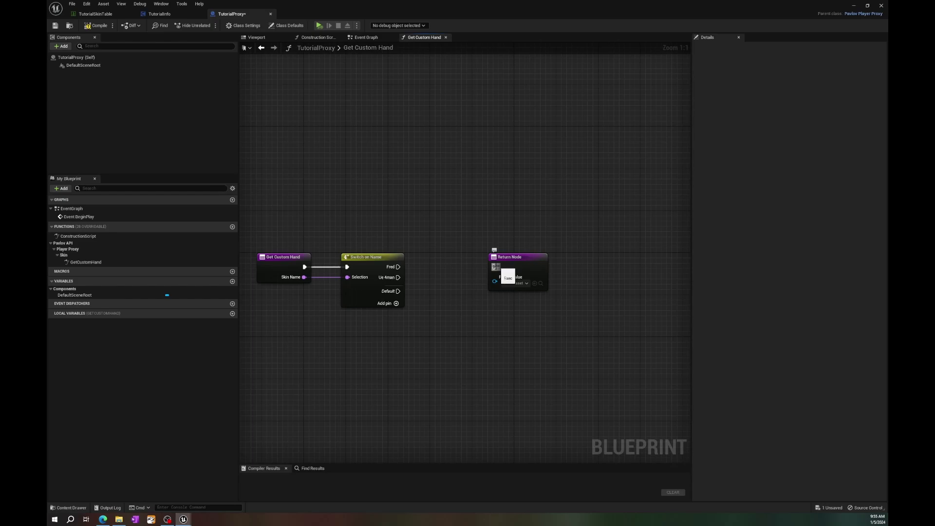
click(526, 285)
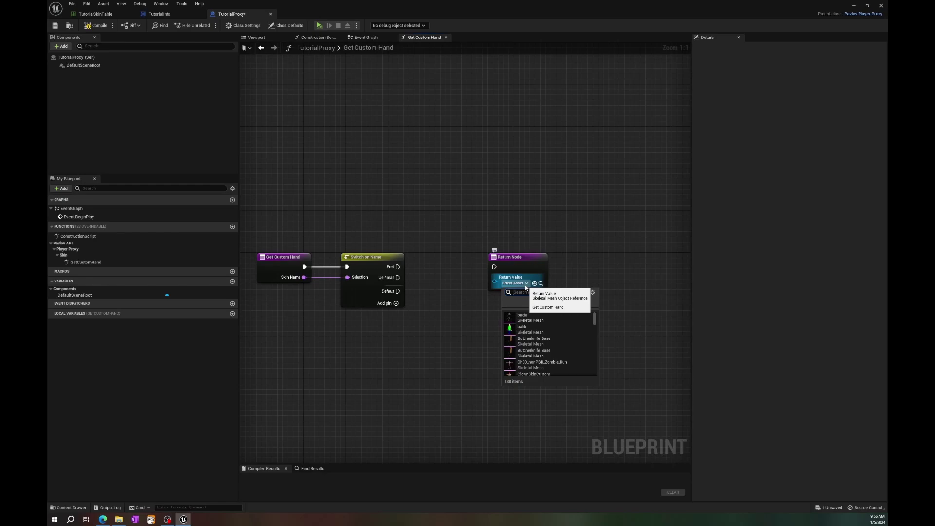
text(hand)
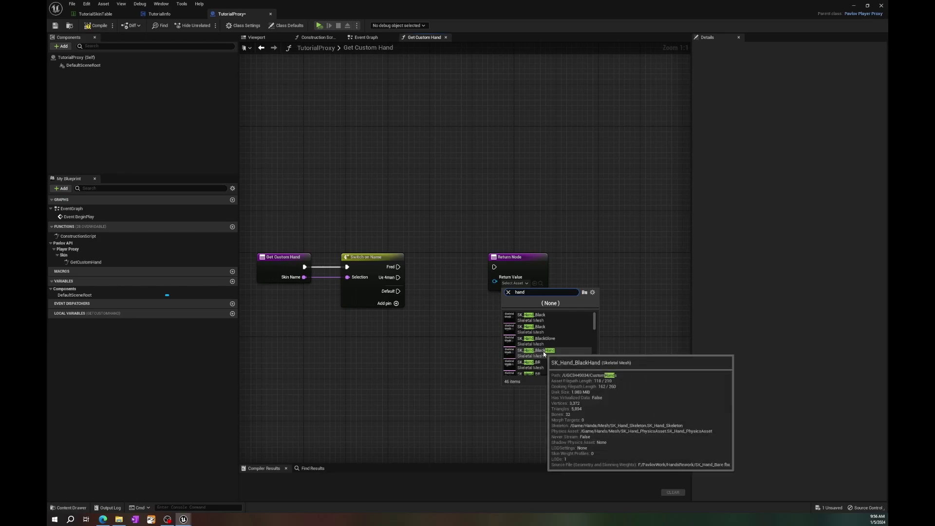
scroll(543, 355, down, 1)
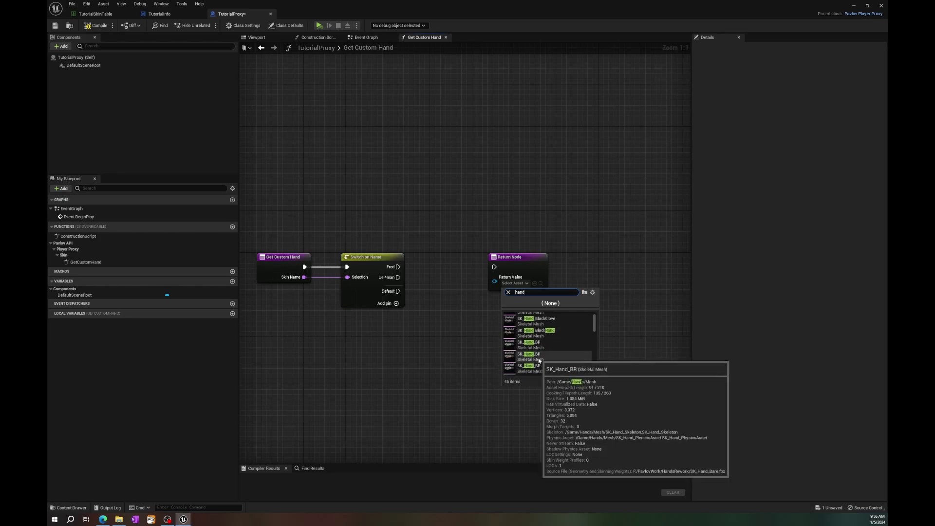
scroll(539, 360, down, 1)
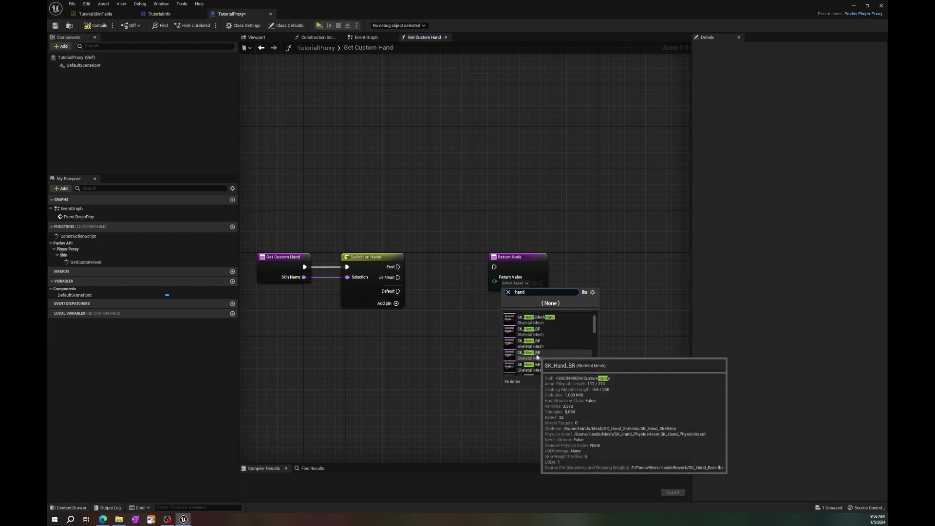
scroll(538, 357, down, 1)
scroll(537, 357, down, 3)
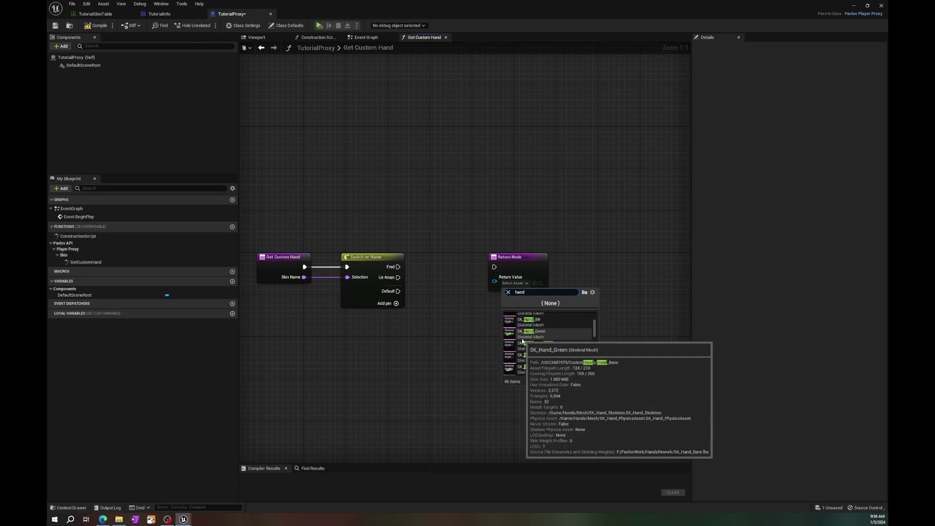
click(401, 324)
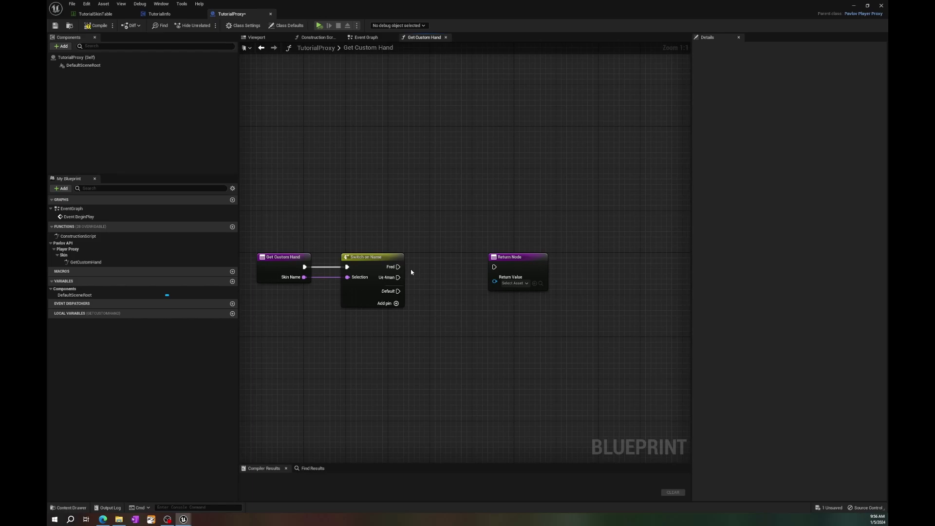
Step: Delete the Switch on Name node from the Get Custom Hand graph
right_drag(439, 226, 478, 233)
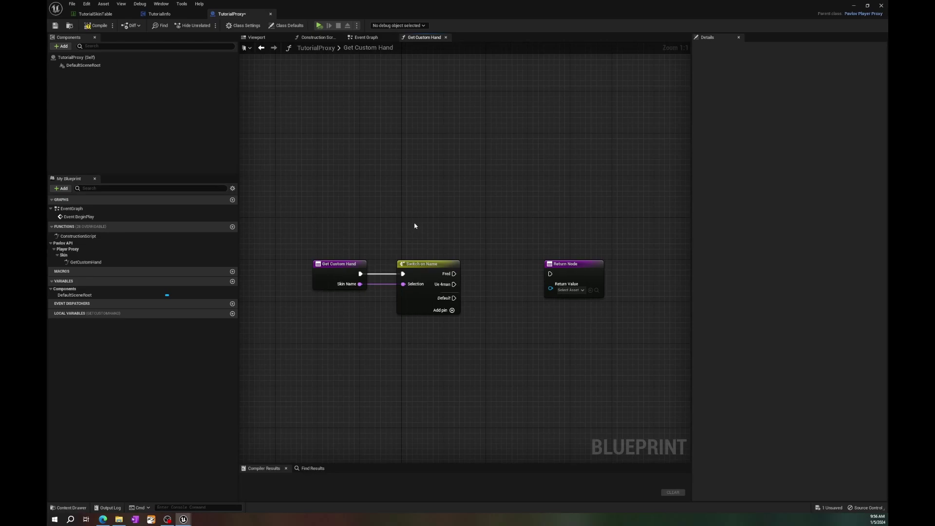
drag(594, 234, 382, 295)
click(441, 247)
click(420, 264)
key(Delete)
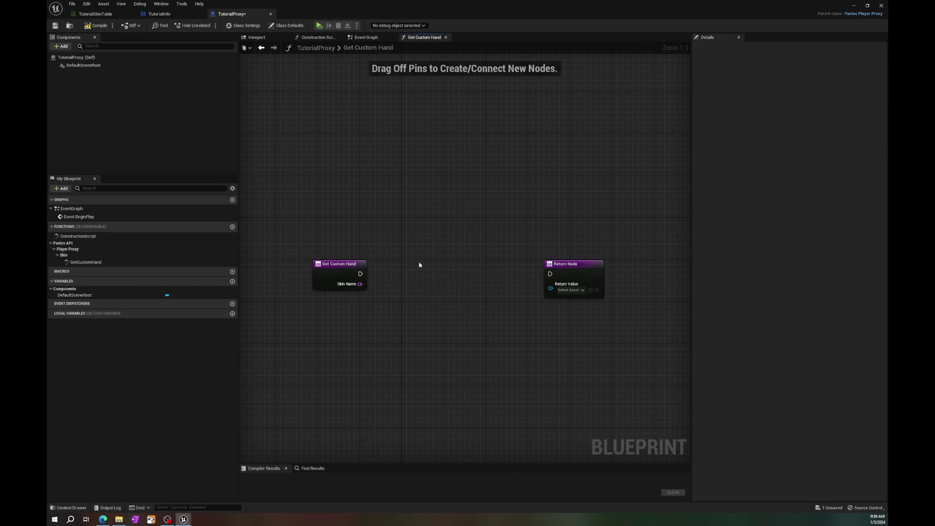
Step: Wire Get Custom Hand directly to the Return Node, save, and recheck ue4man in TutorialSkinTable
drag(361, 274, 407, 262)
click(416, 242)
key(ctrl+s)
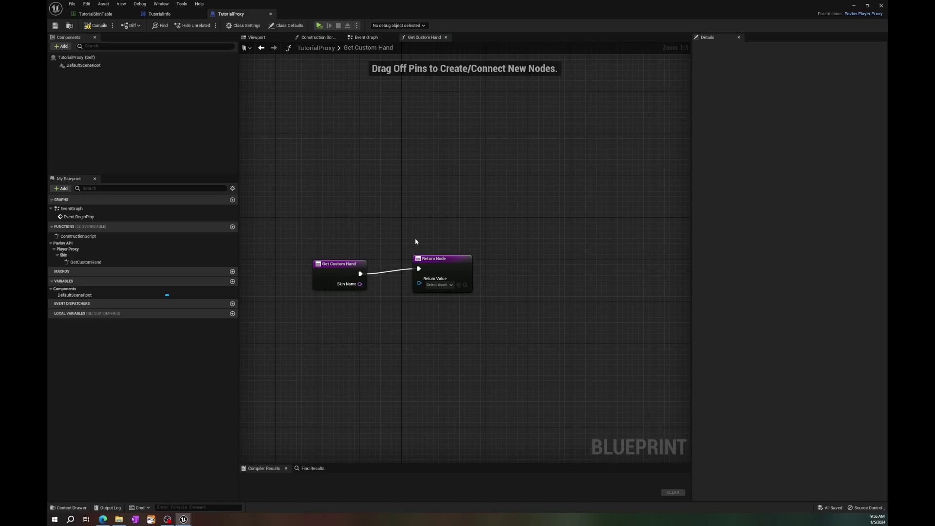
click(96, 14)
click(75, 62)
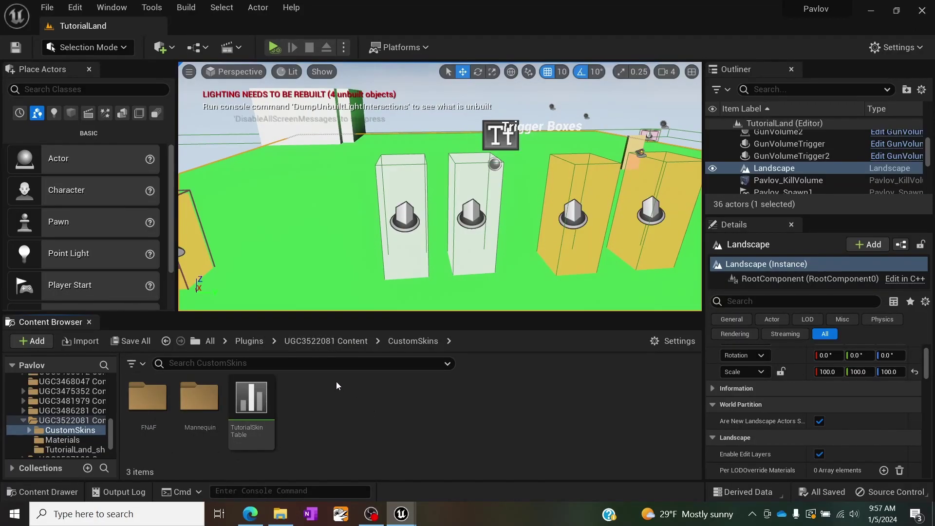
Step: Browse Mannequin > Character > Mesh and open SK_Mannequin to check its scale
mouse_move(274, 411)
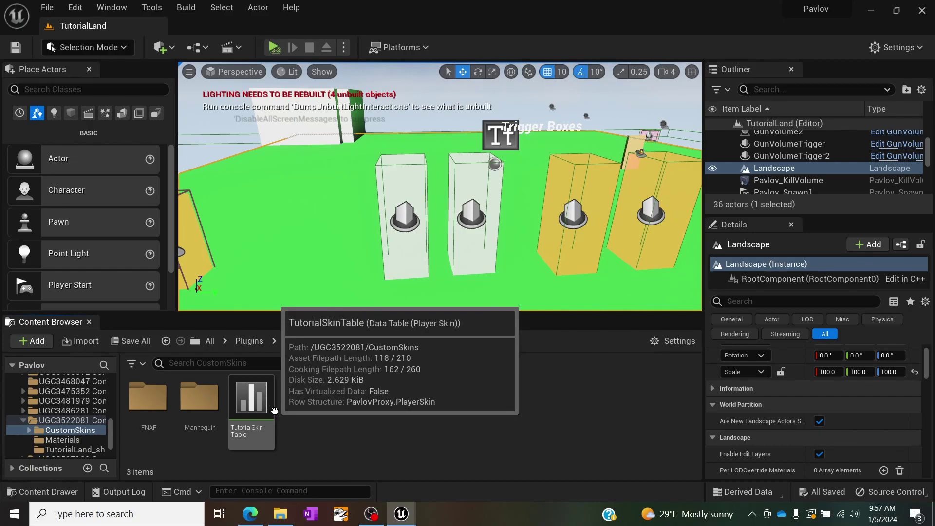
double_click(196, 406)
double_click(157, 408)
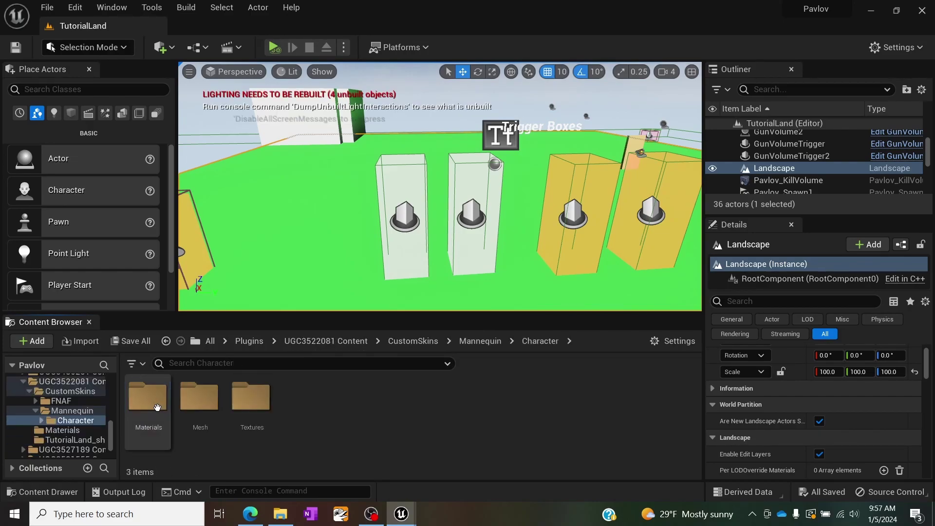
double_click(200, 406)
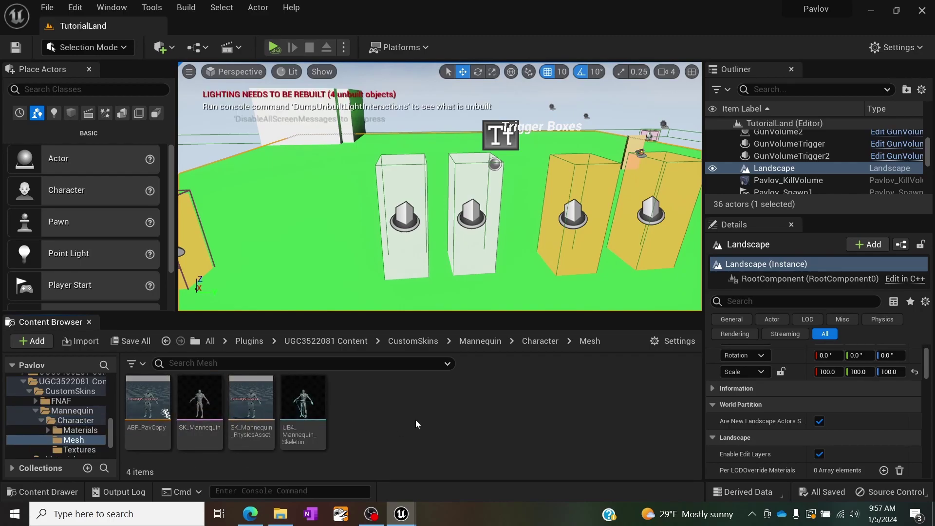
click(193, 401)
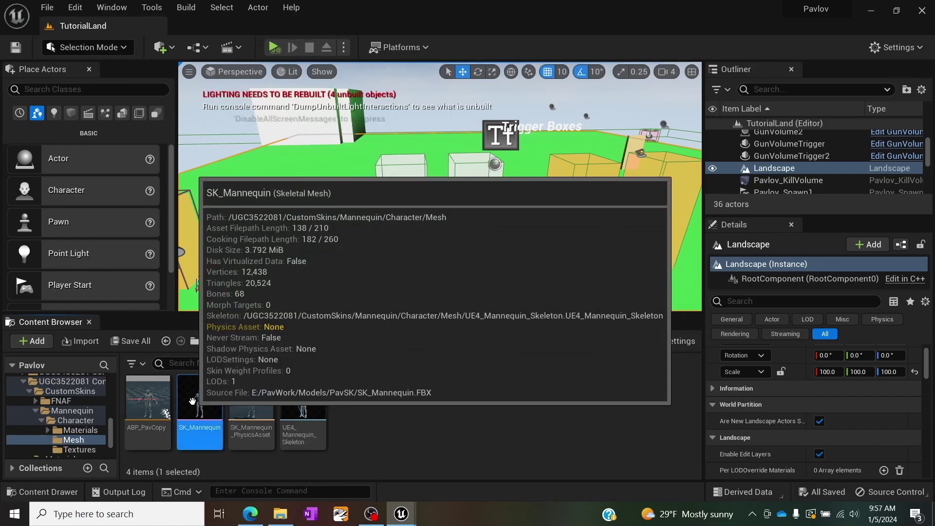
double_click(193, 401)
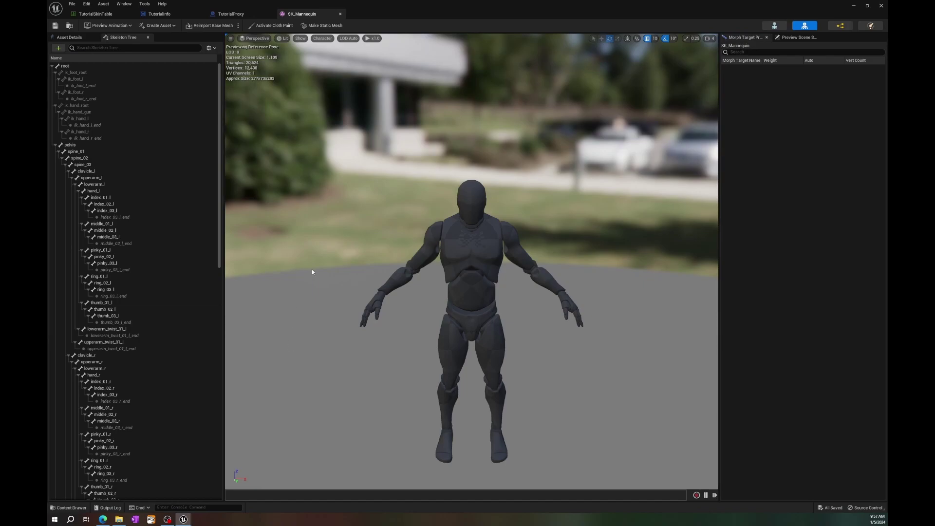
mouse_move(312, 270)
mouse_down()
mouse_move(234, 251)
mouse_move(288, 273)
mouse_move(312, 270)
mouse_up()
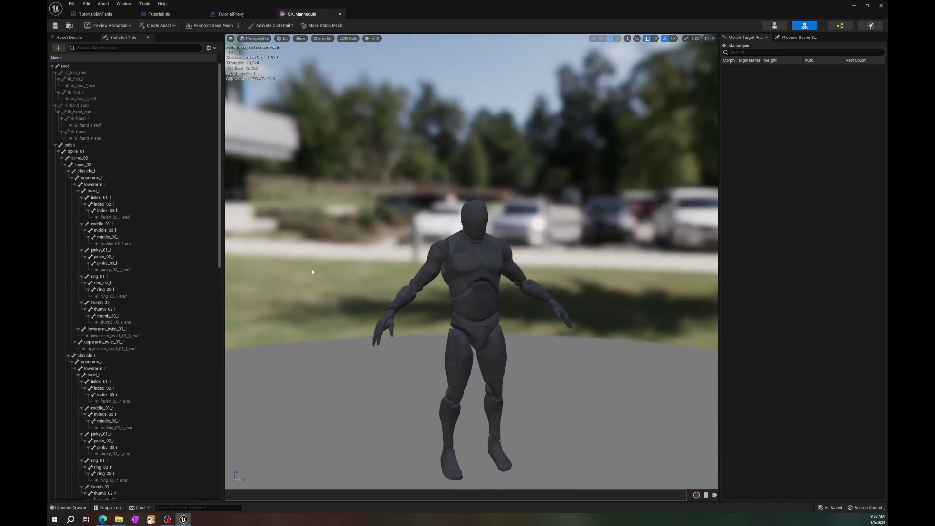